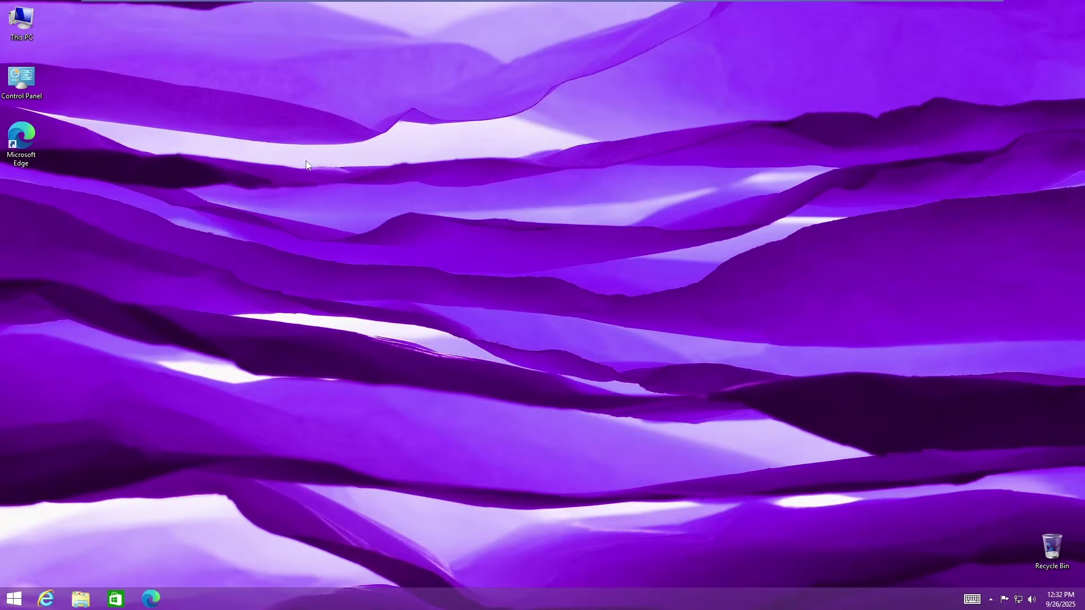
# Open Control Panel and go to System and Security > Windows Update
pyautogui.doubleClick(26, 76)
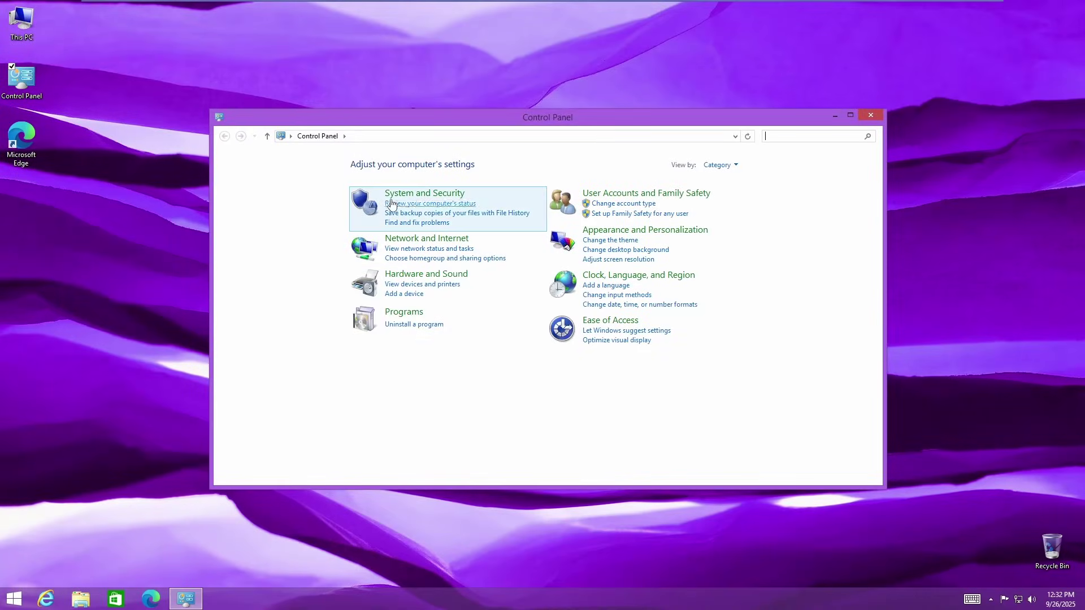
pyautogui.click(407, 194)
pyautogui.click(399, 264)
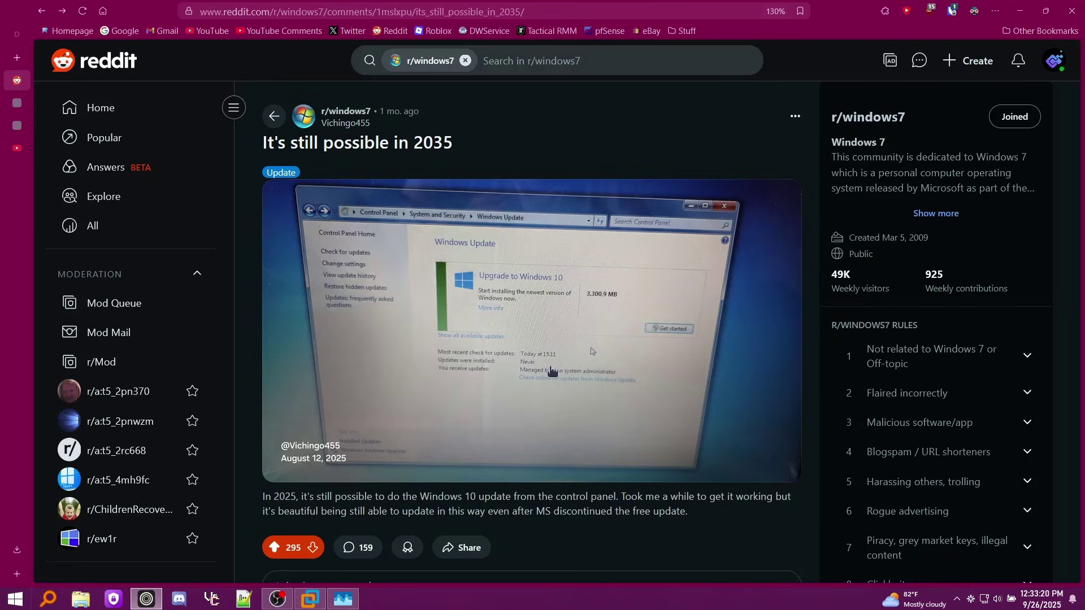
# Switch to the 'Upgrading Windows 7/8.1 to Windows 10 from Control Panel in 2024' guide
pyautogui.click(26, 102)
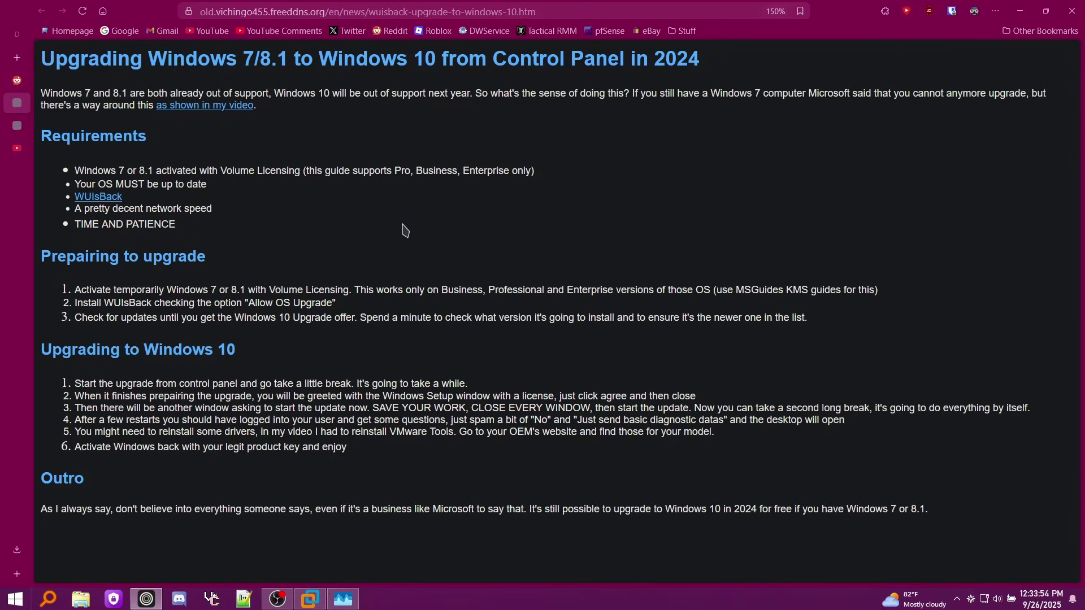
# Highlight 'Allow OS Upgrade' in the guide's step 2, then switch to the WUIsBack project page
pyautogui.moveTo(335, 305); pyautogui.dragTo(249, 308)
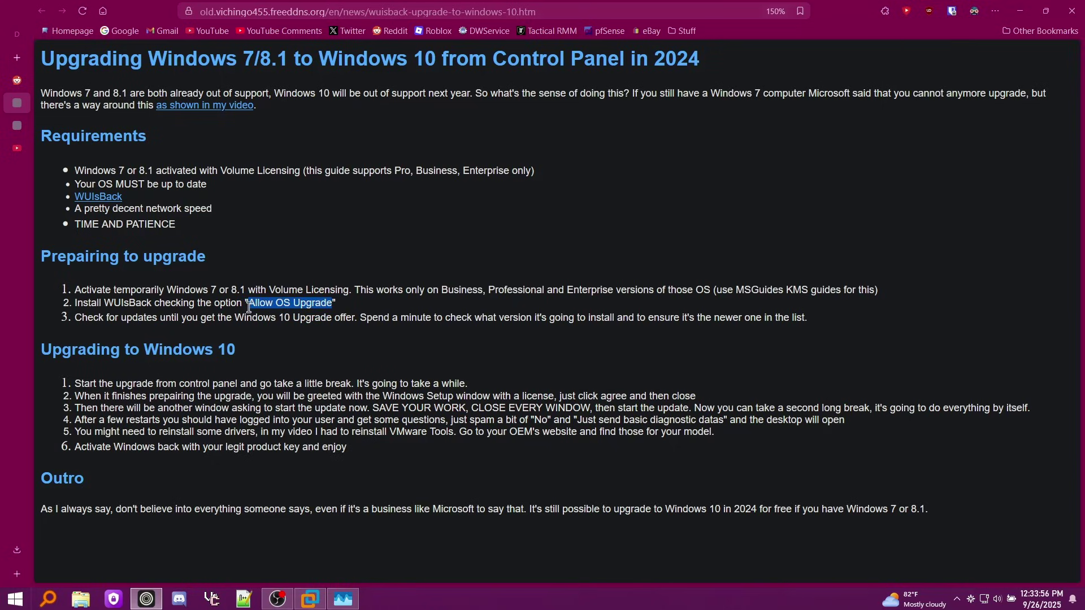
pyautogui.click(328, 308)
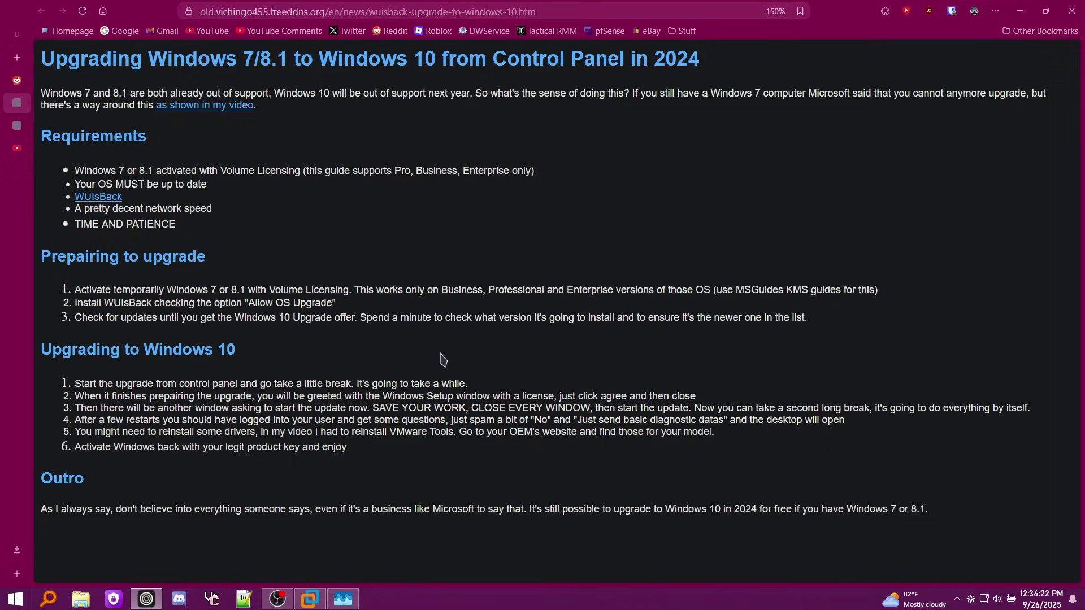
pyautogui.click(17, 126)
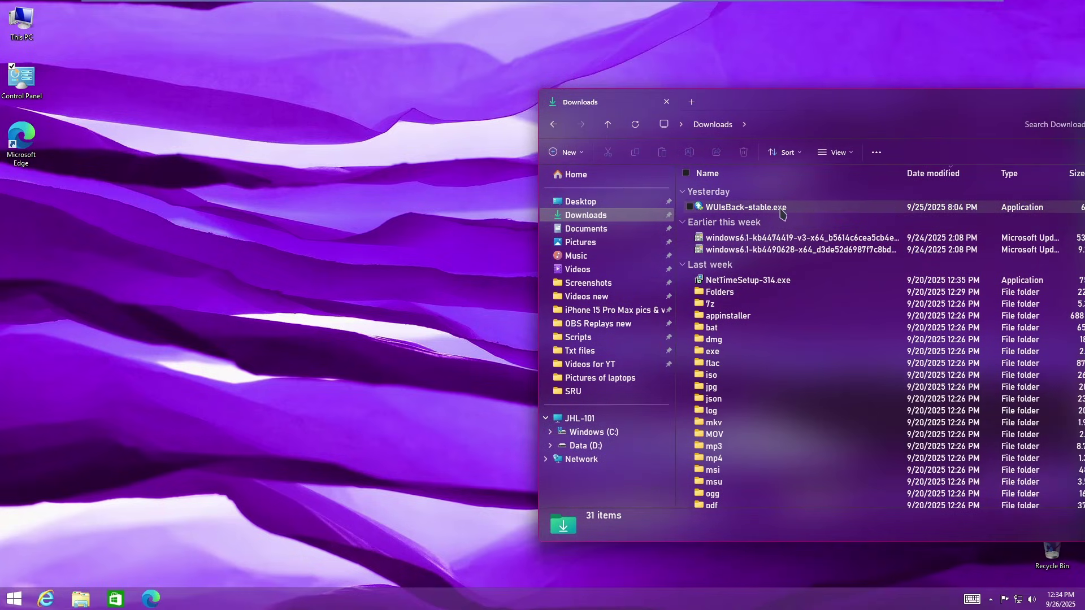
# Copy WUIsBack-stable.exe to the VM desktop and install it with Allow OS Upgrade ticked
pyautogui.moveTo(788, 208); pyautogui.dragTo(460, 206)
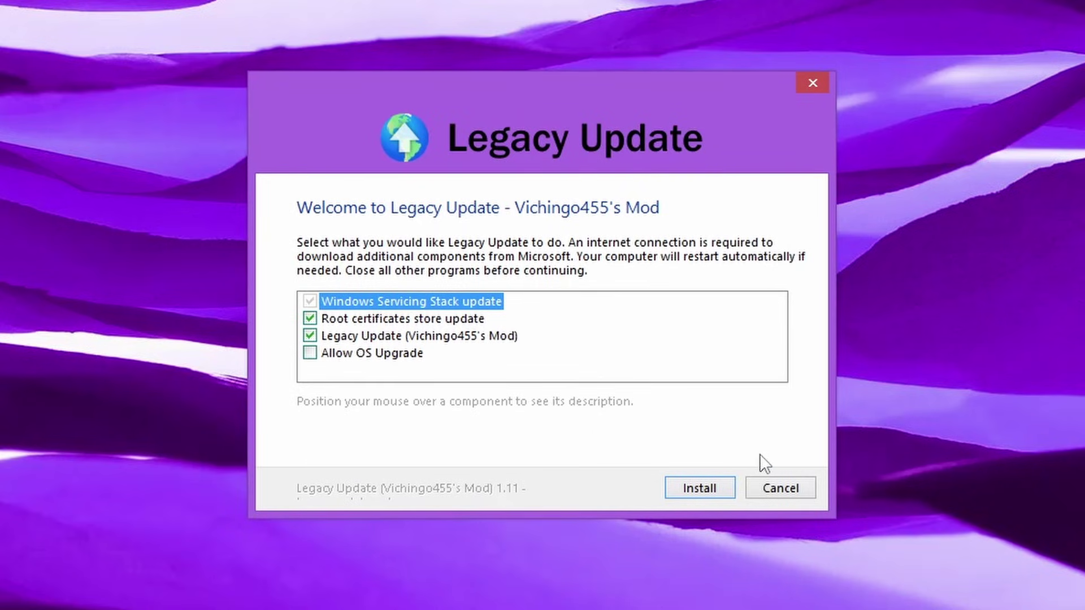
pyautogui.moveTo(314, 361)
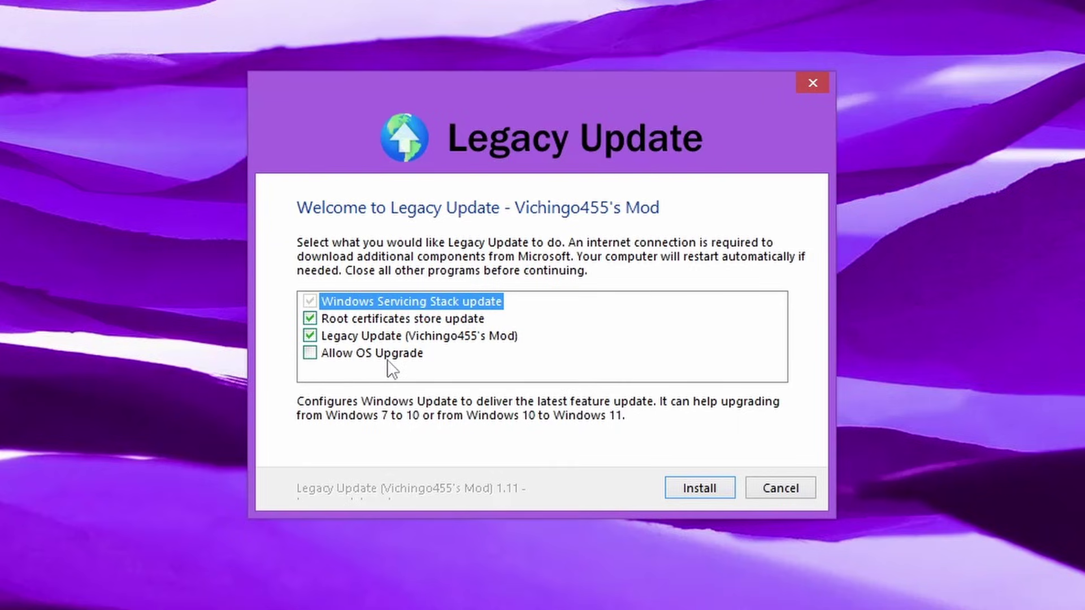
pyautogui.click(310, 353)
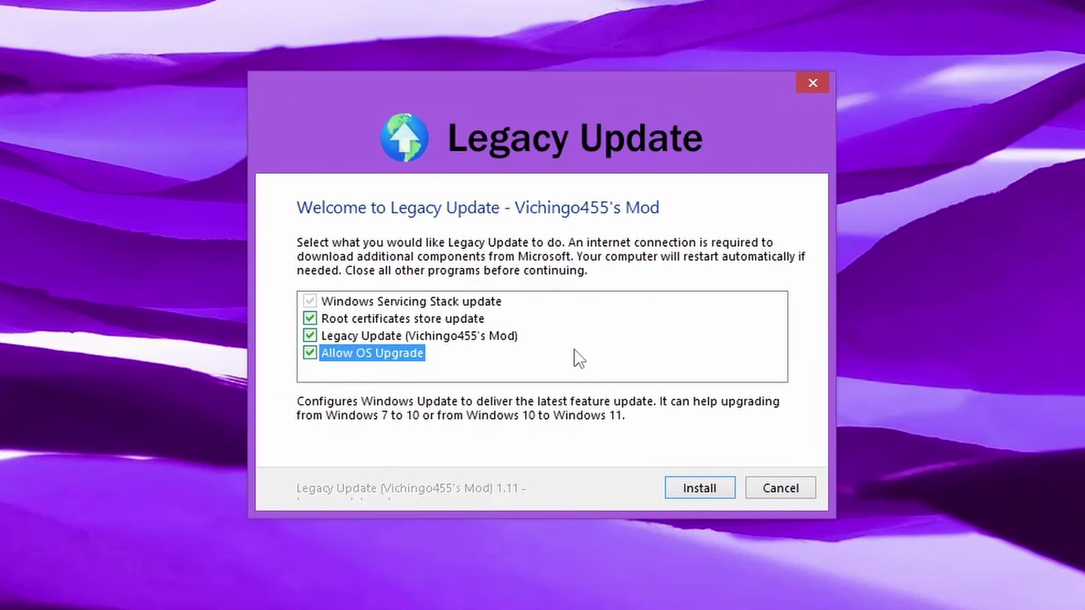
pyautogui.click(710, 487)
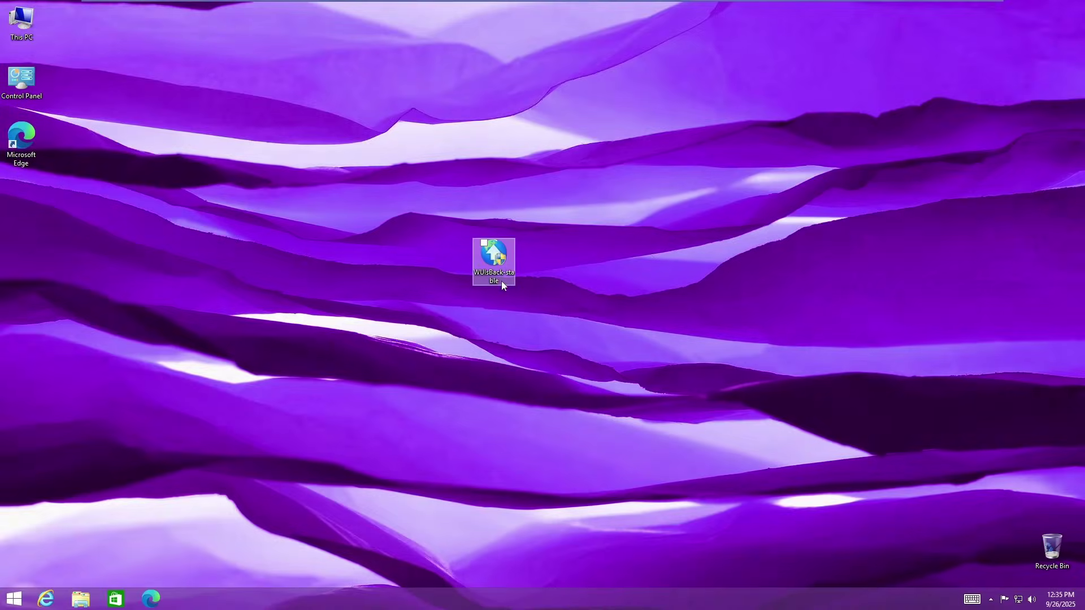
# Move the WUIsBack-stable icon left and run Check for updates in Control Panel's Windows Update
pyautogui.moveTo(500, 280); pyautogui.dragTo(26, 221)
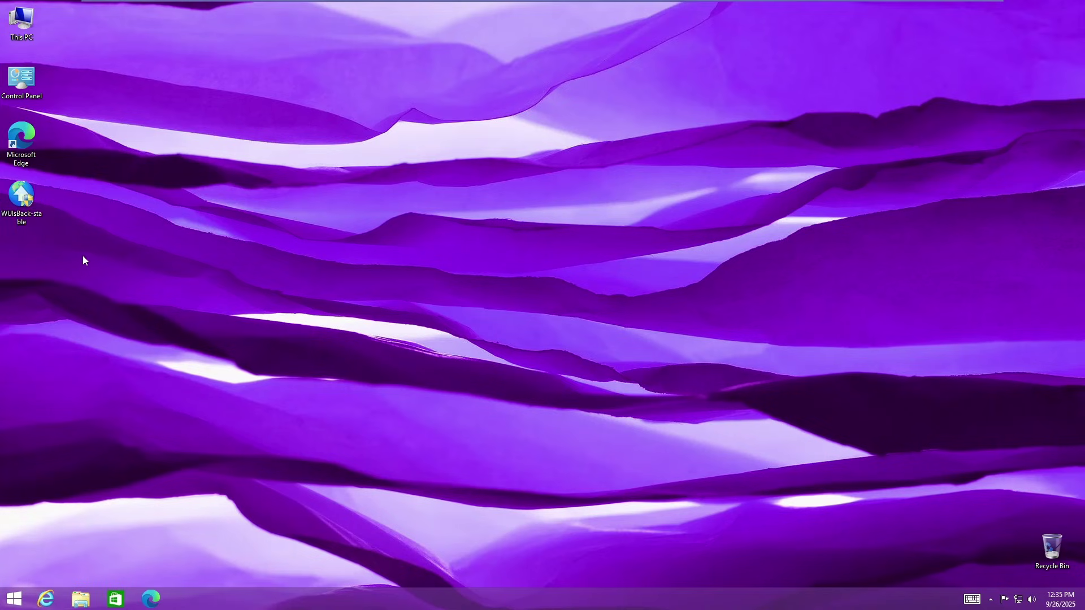
pyautogui.doubleClick(21, 90)
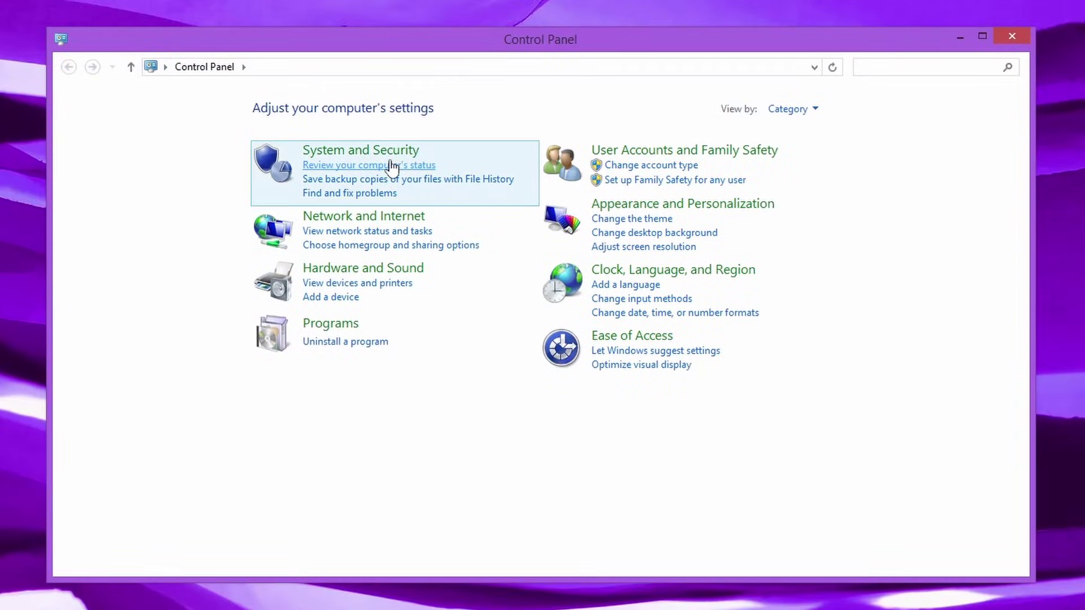
pyautogui.click(358, 150)
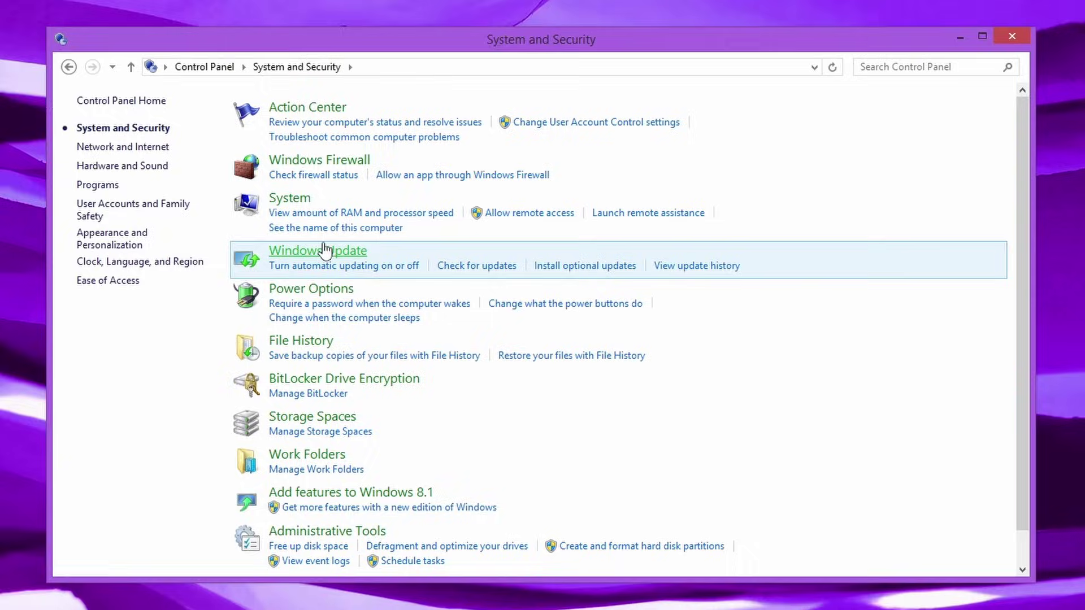
pyautogui.click(324, 250)
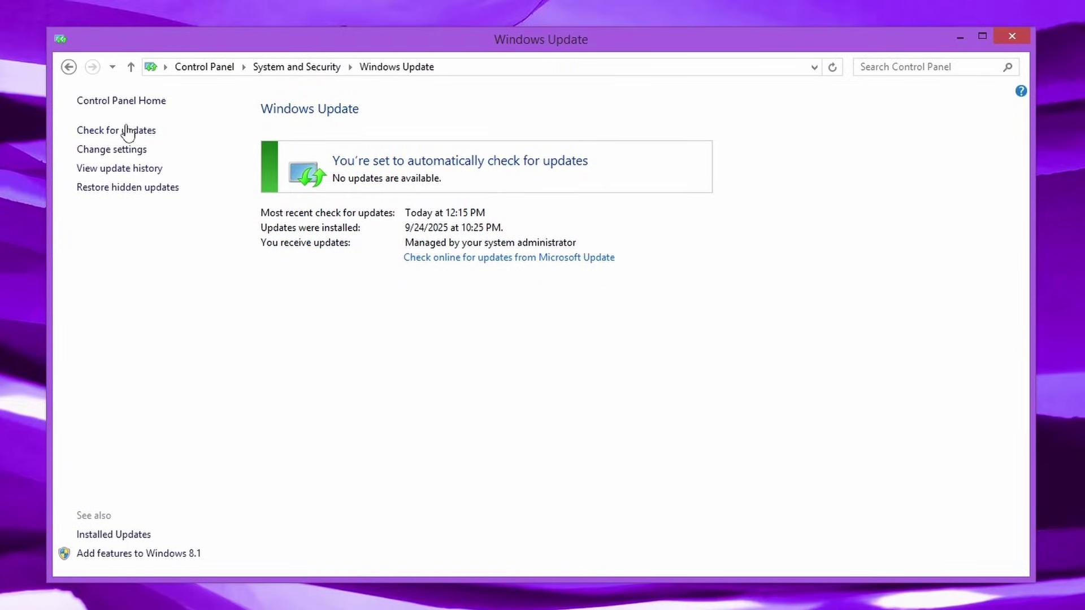
pyautogui.click(125, 131)
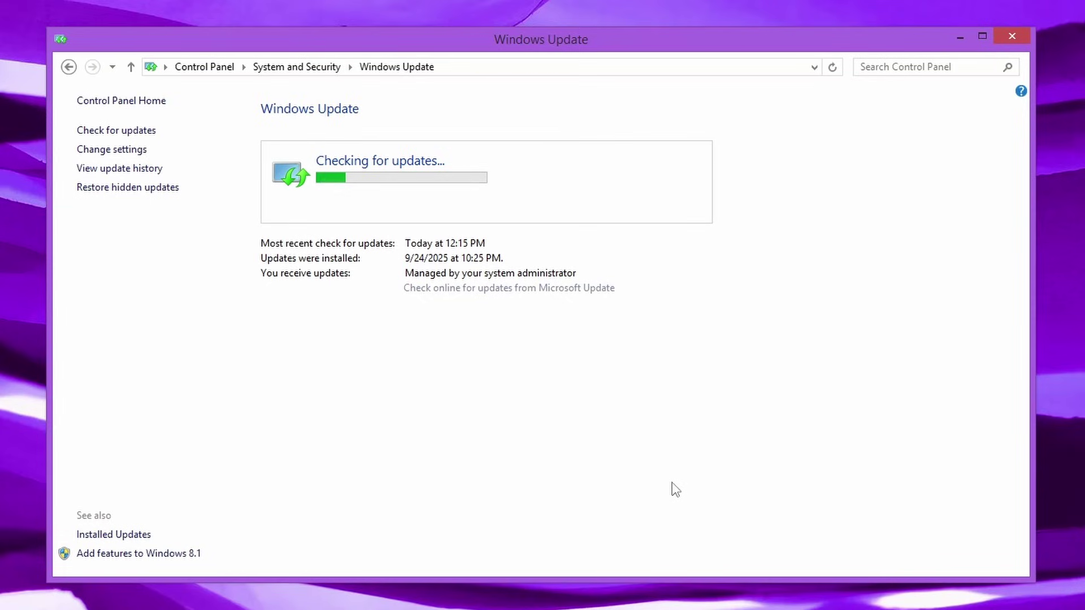
# Look at the empty Downloads folder, close it, and return to Windows Update
pyautogui.press('super+e')
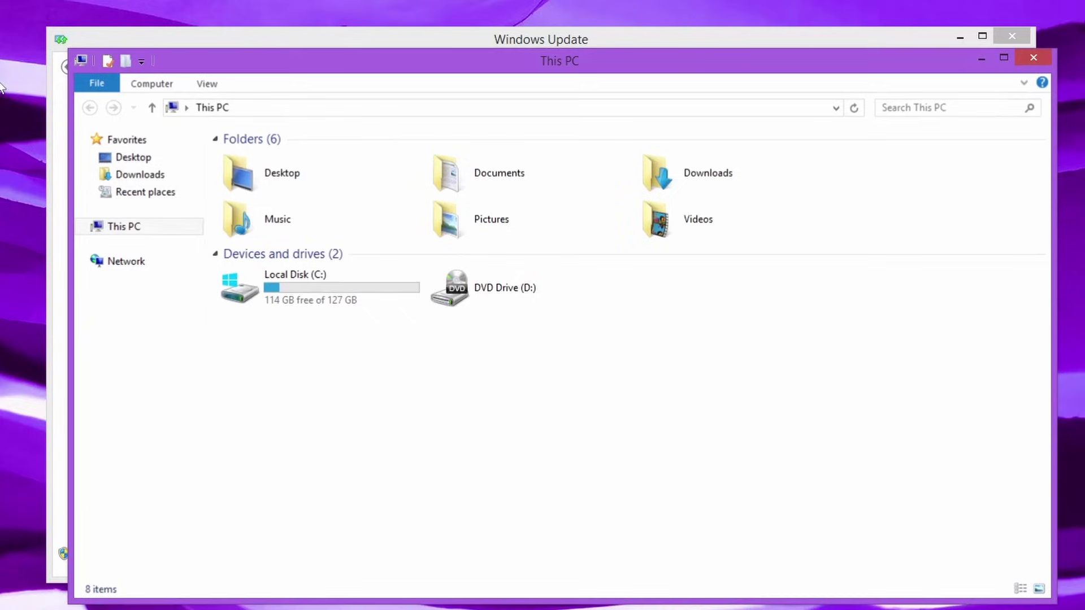
pyautogui.click(138, 174)
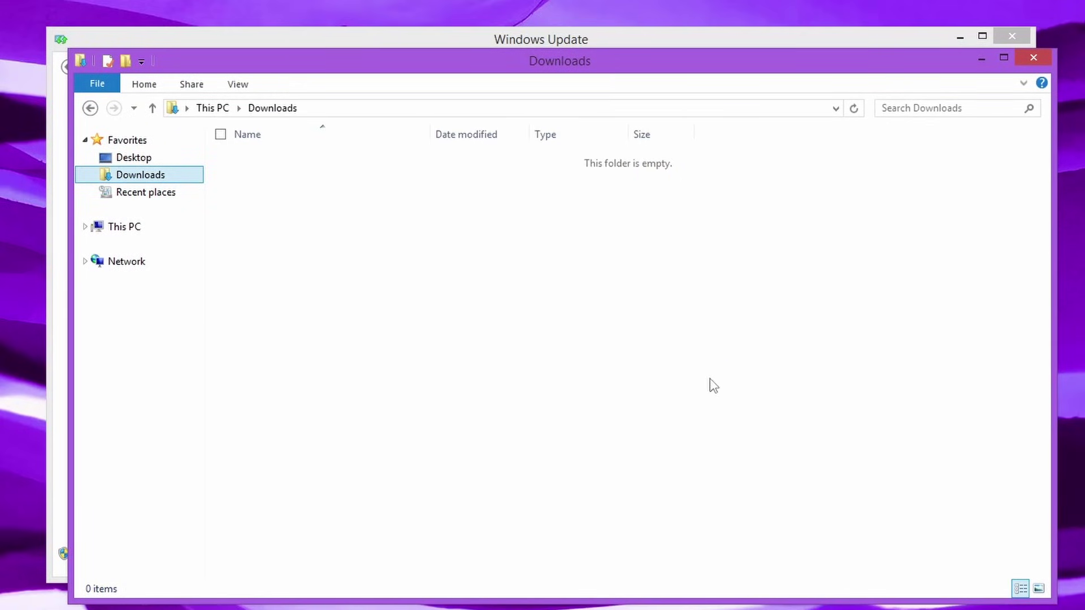
pyautogui.hotkey('ctrl', 'v')
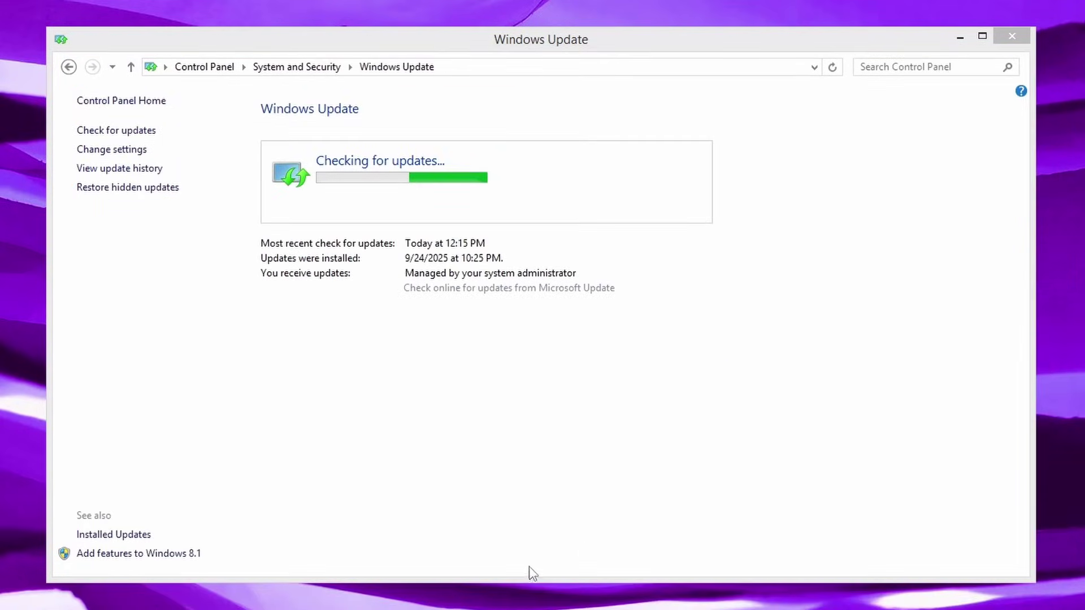
pyautogui.click(517, 485)
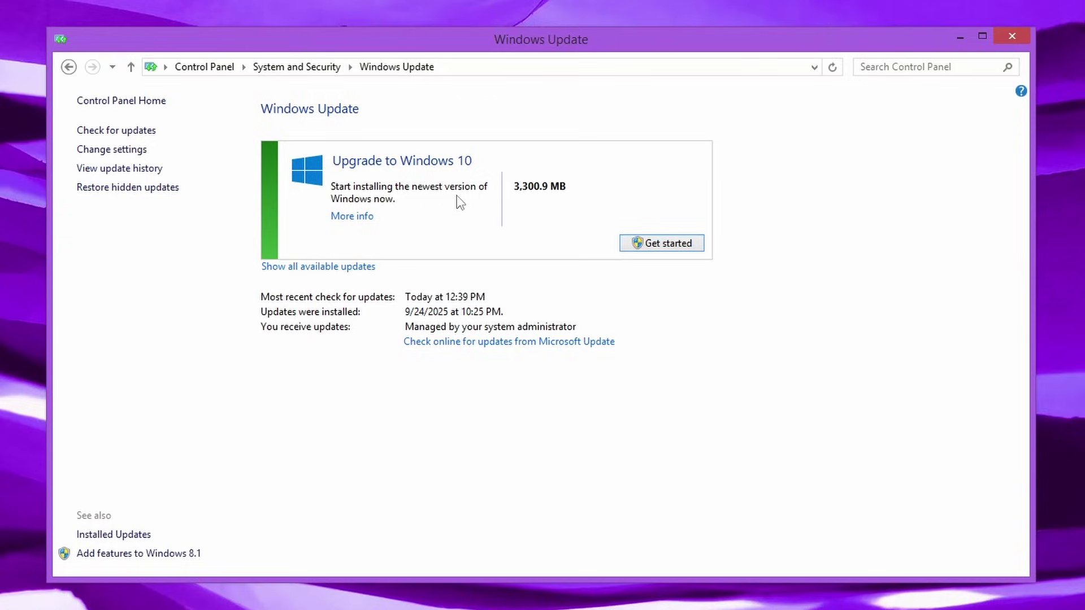
pyautogui.click(365, 220)
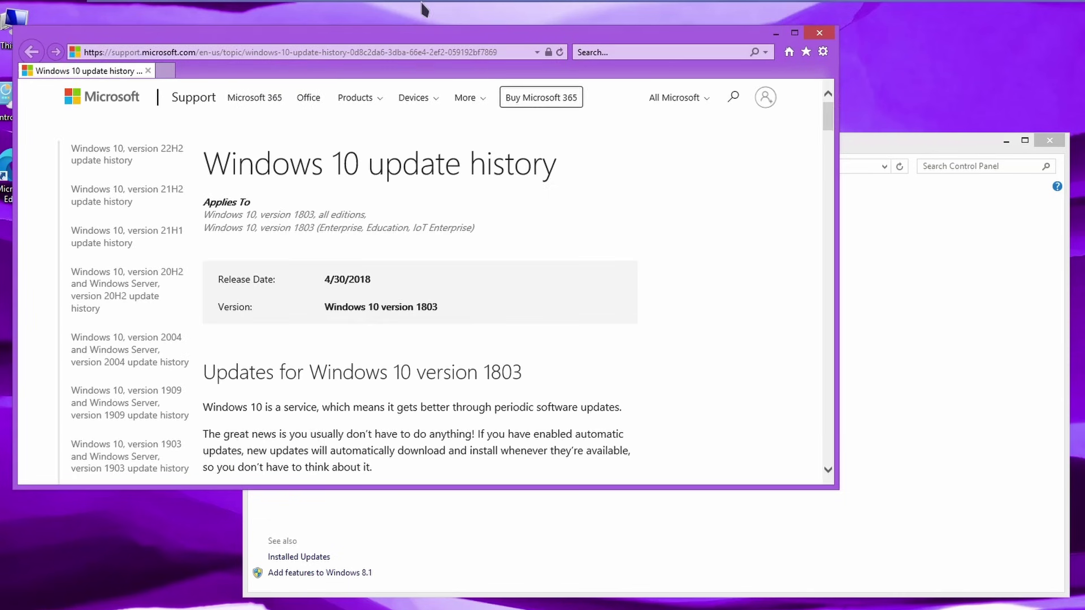
pyautogui.scroll(-4, 576, 211)
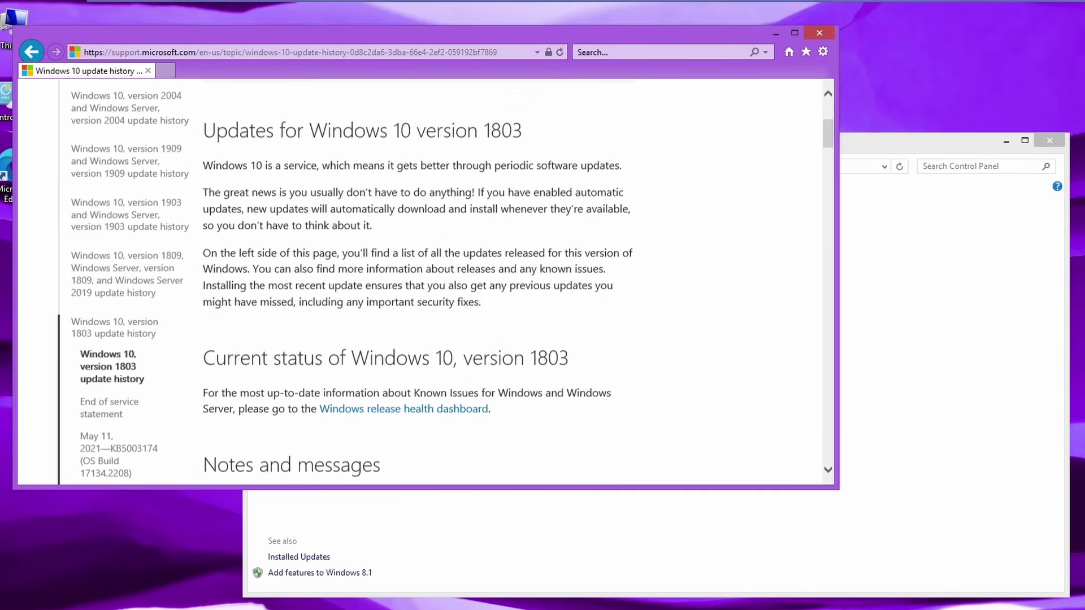
pyautogui.scroll(-18, 179, 336)
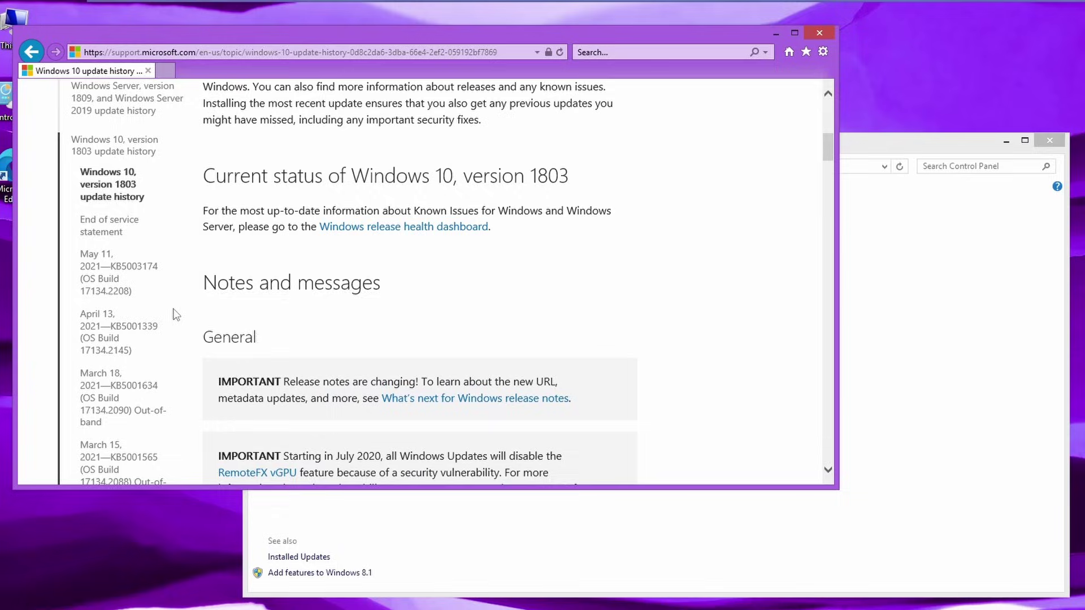
pyautogui.scroll(20, 175, 290)
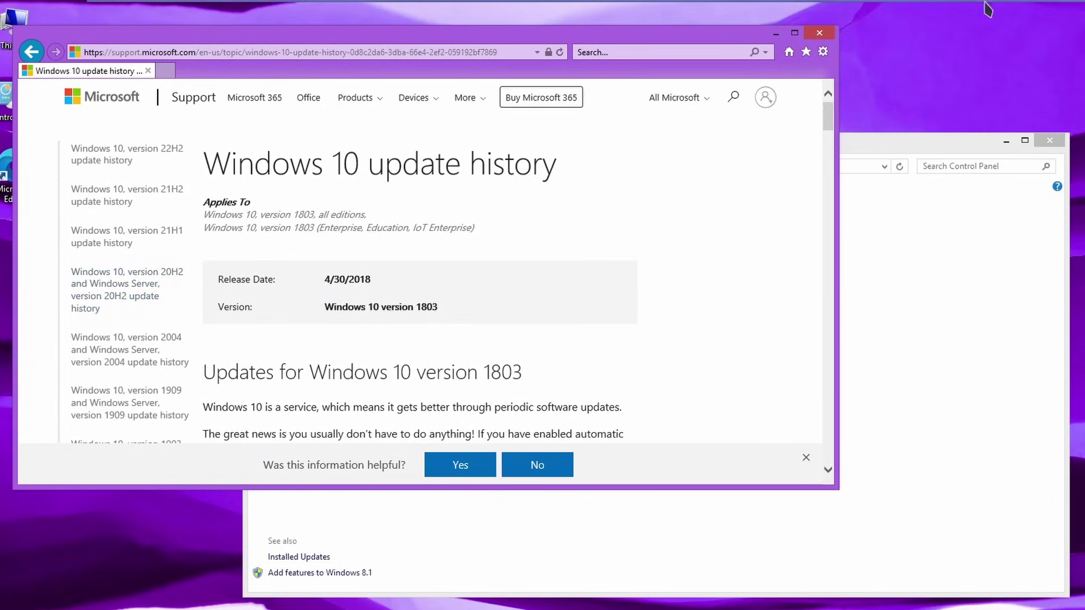
pyautogui.click(820, 33)
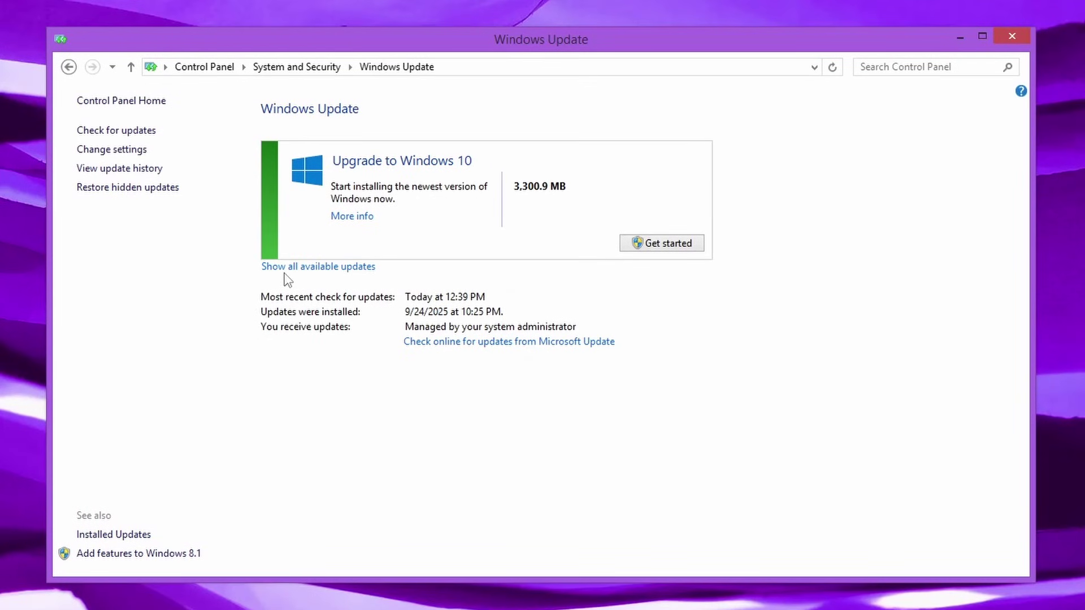
pyautogui.click(370, 266)
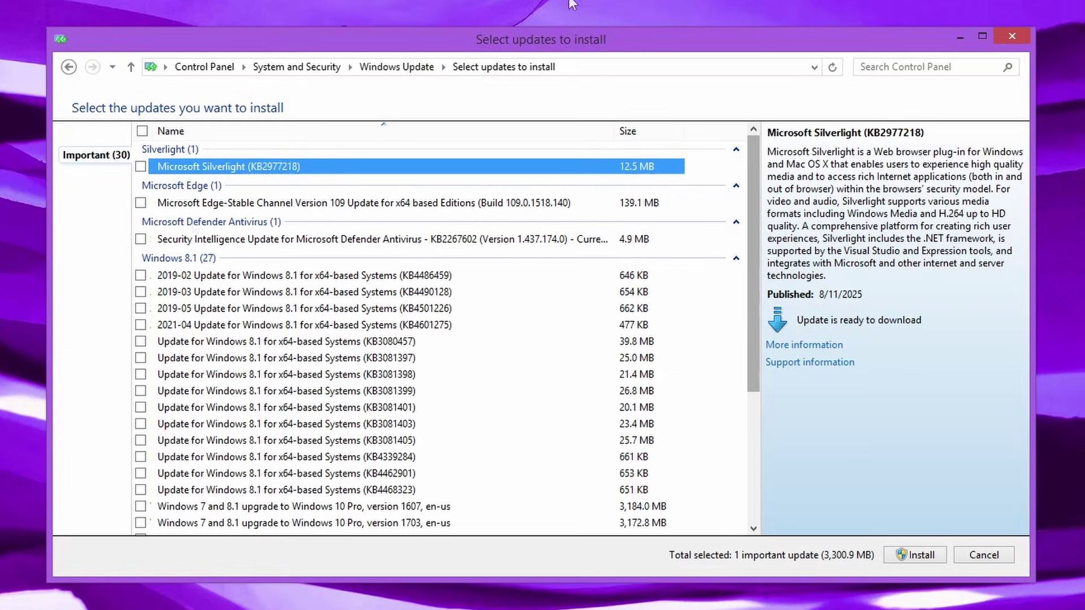
pyautogui.moveTo(751, 216); pyautogui.dragTo(761, 358)
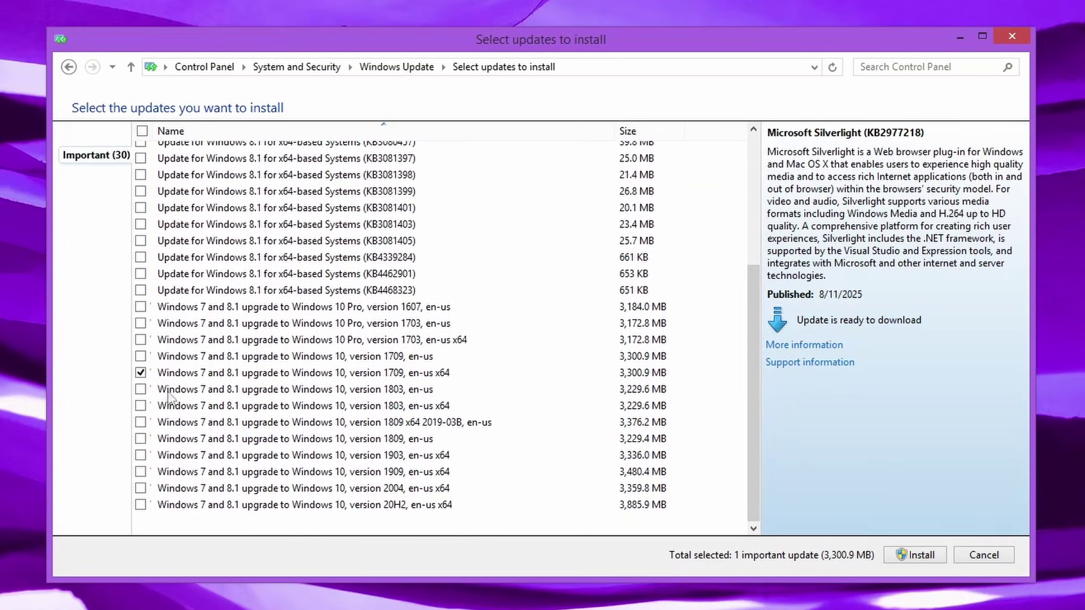
pyautogui.click(199, 373)
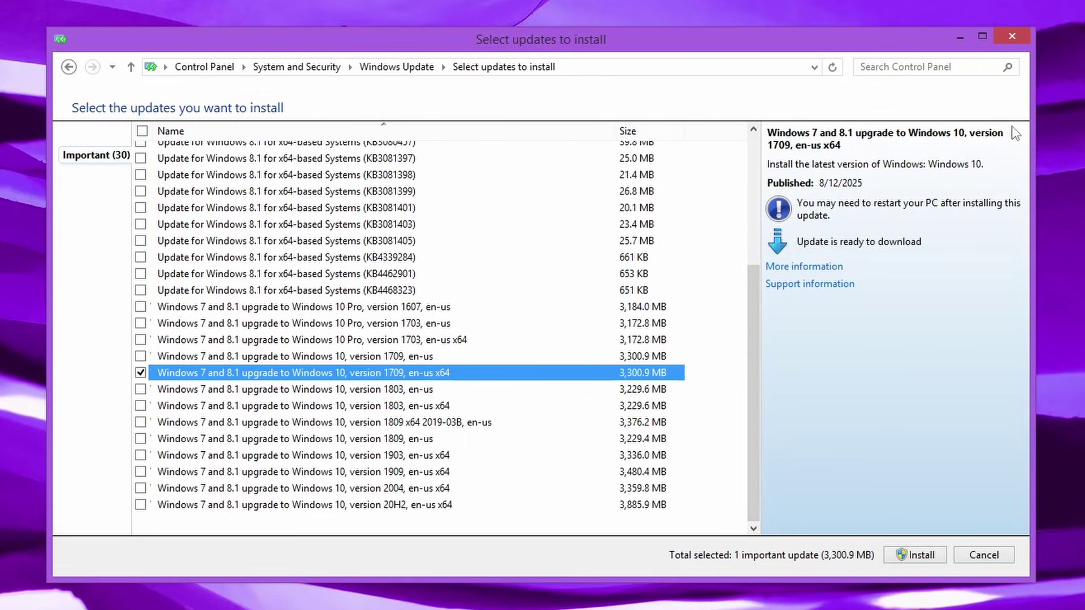
pyautogui.click(369, 310)
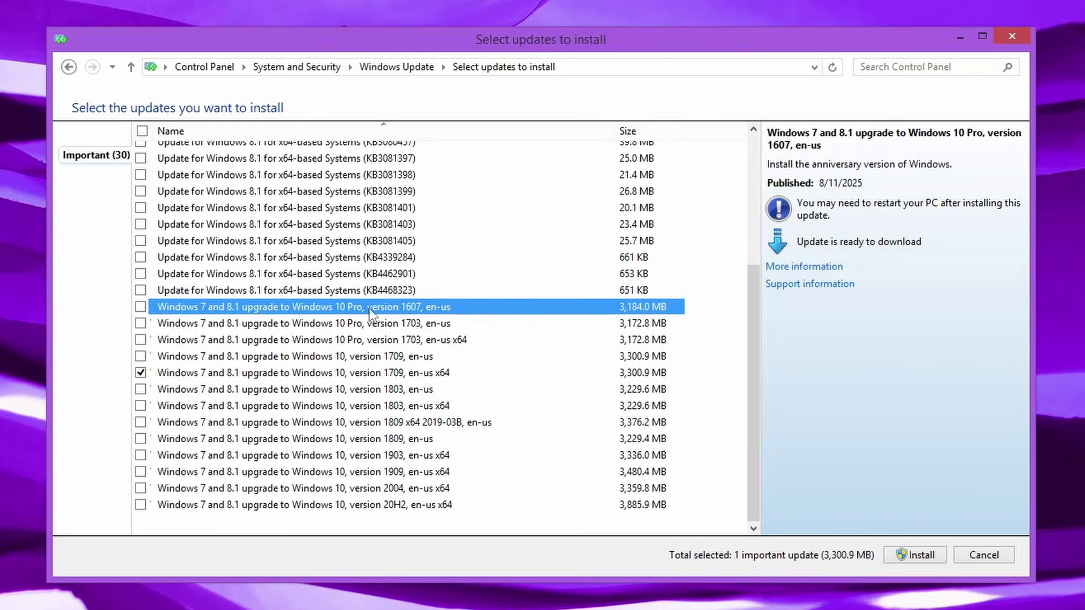
pyautogui.press('Down')
pyautogui.press('Down')
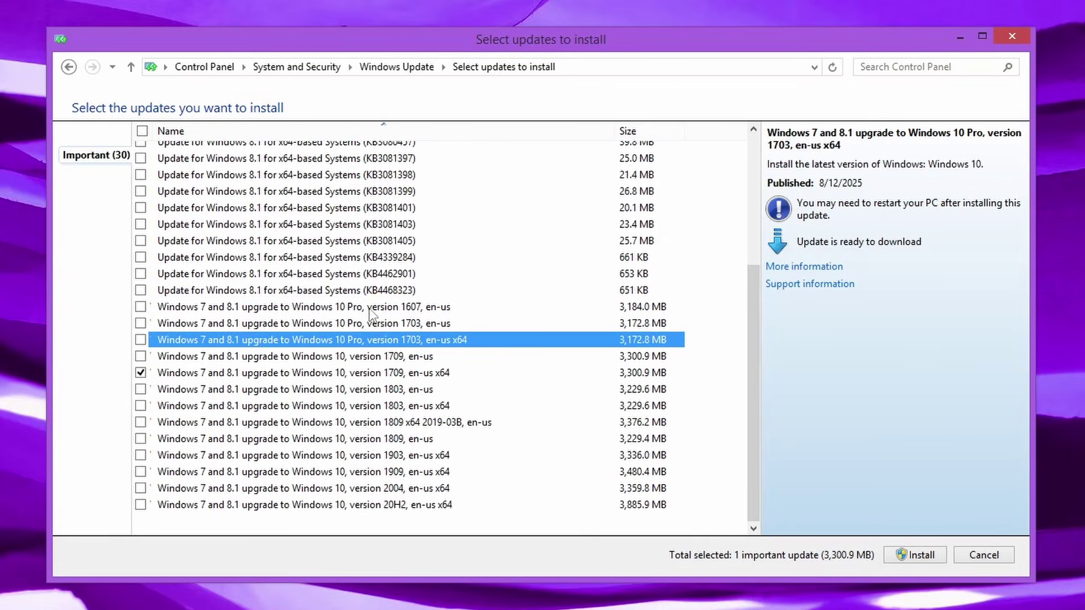
pyautogui.press('Down')
pyautogui.press('Down')
pyautogui.press('Down')
pyautogui.press('Down')
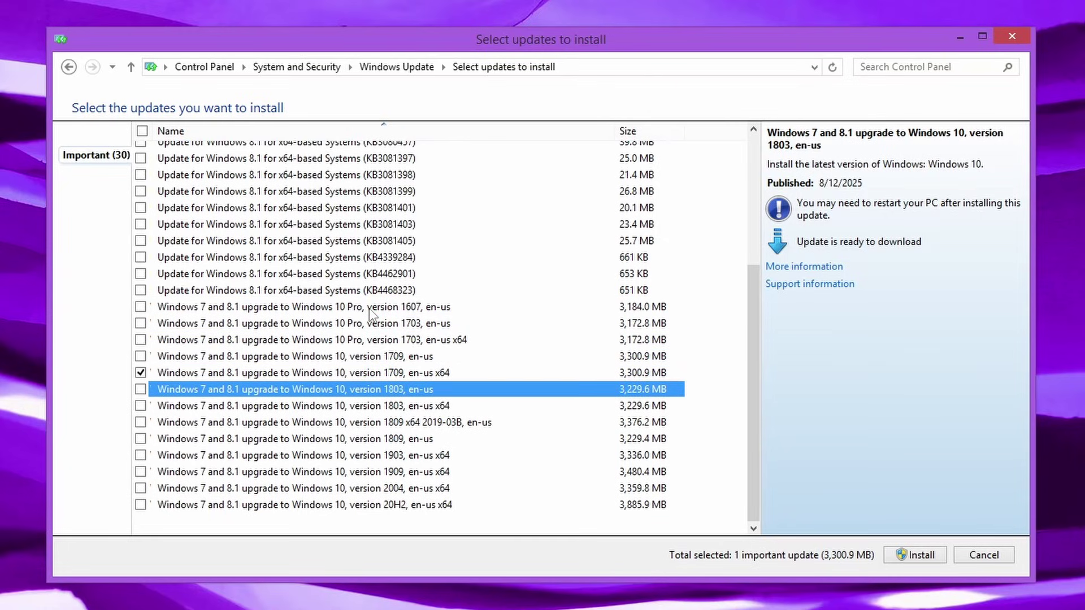
pyautogui.press('Down')
pyautogui.press('Down')
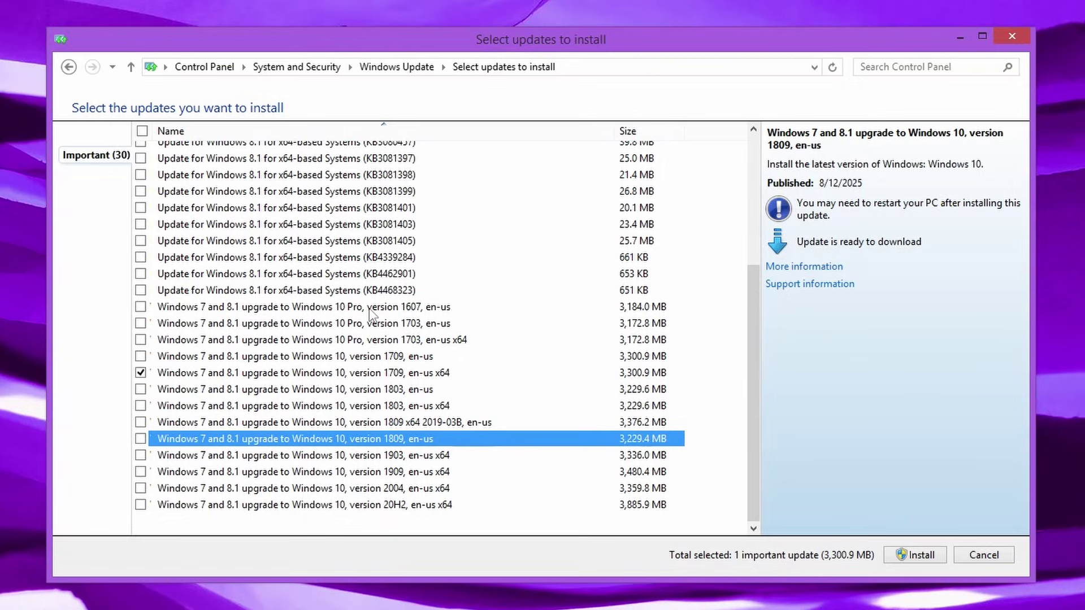
pyautogui.press('Down')
pyautogui.press('Down')
pyautogui.press('Down')
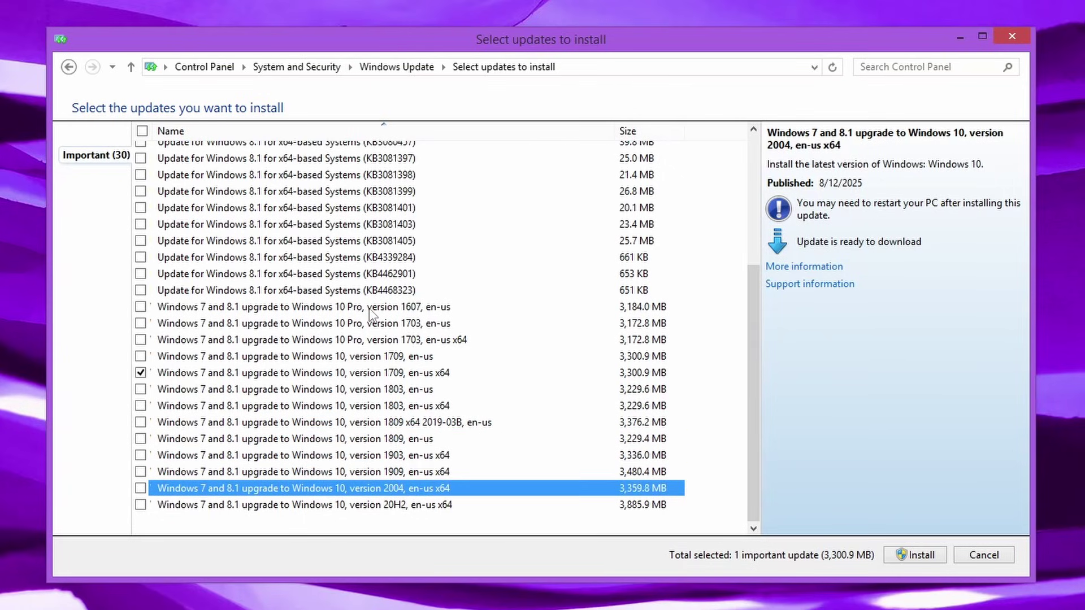
pyautogui.press('Down')
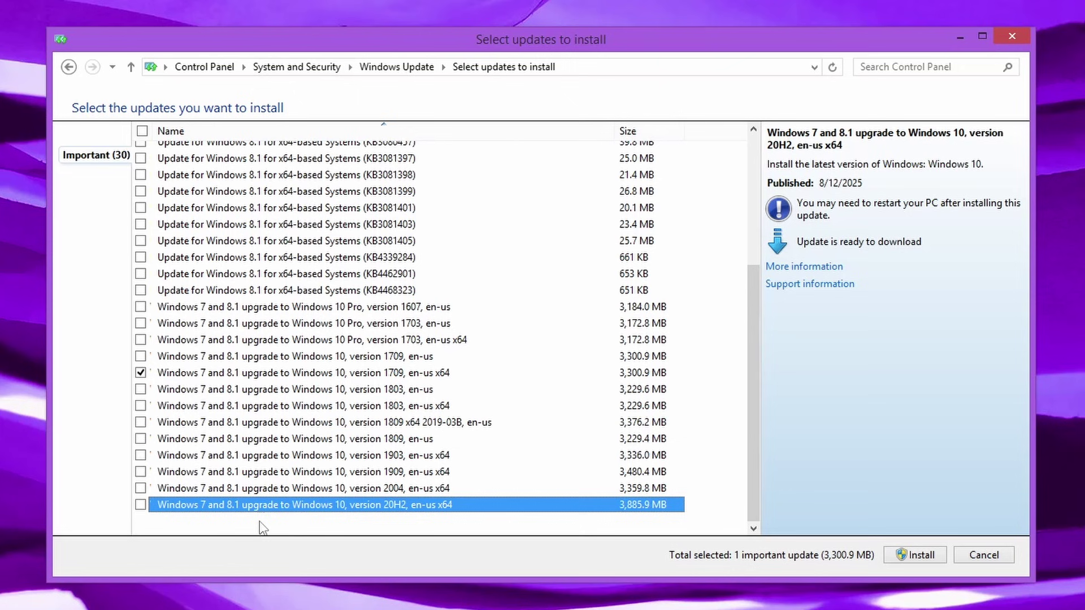
pyautogui.click(425, 308)
pyautogui.scroll(4, 367, 335)
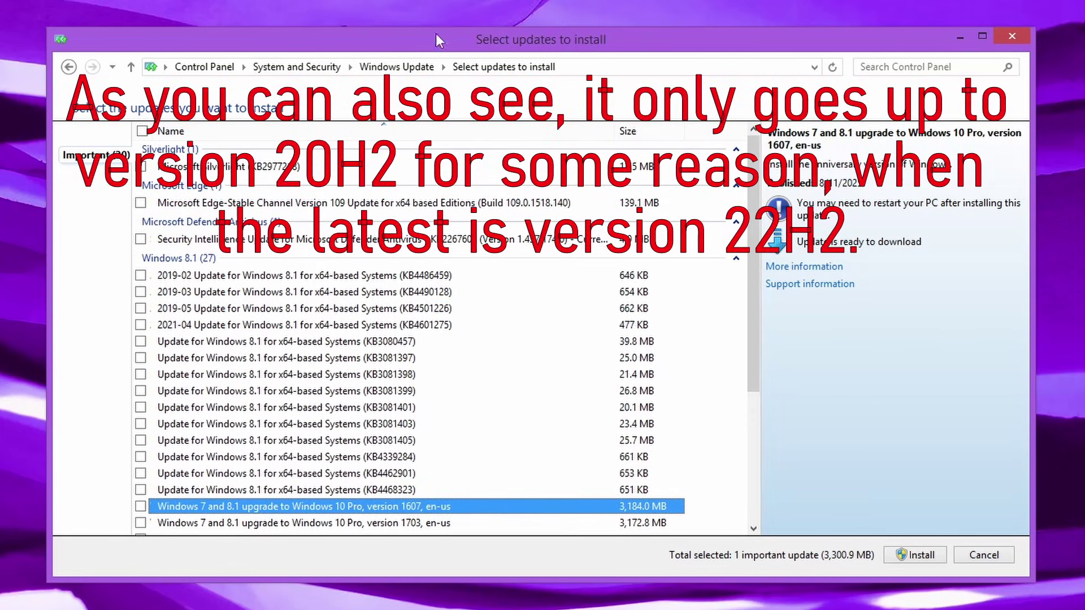
pyautogui.scroll(-4, 468, 232)
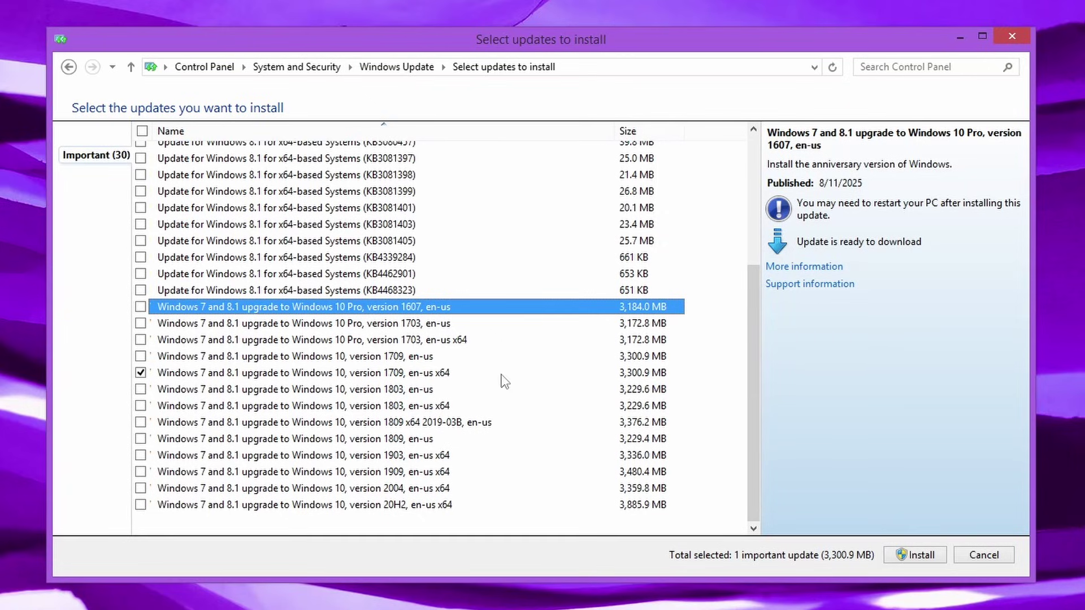
# Replace the 1709 x64 upgrade with Windows 10 Pro, version 1607, en-us and install it
pyautogui.click(140, 373)
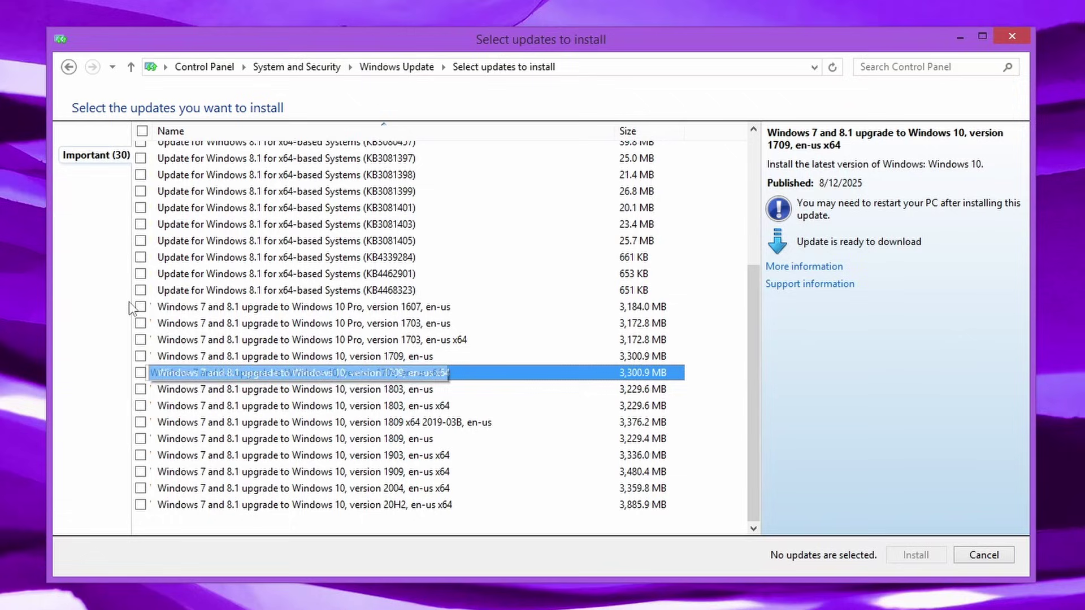
pyautogui.click(140, 307)
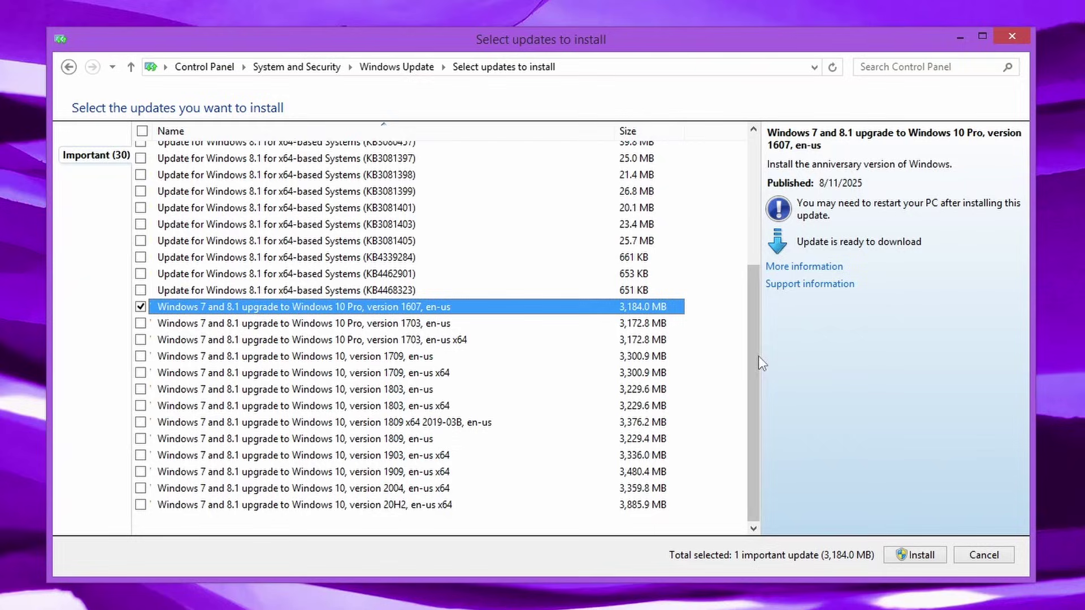
pyautogui.scroll(1, 770, 273)
pyautogui.scroll(-1, 780, 412)
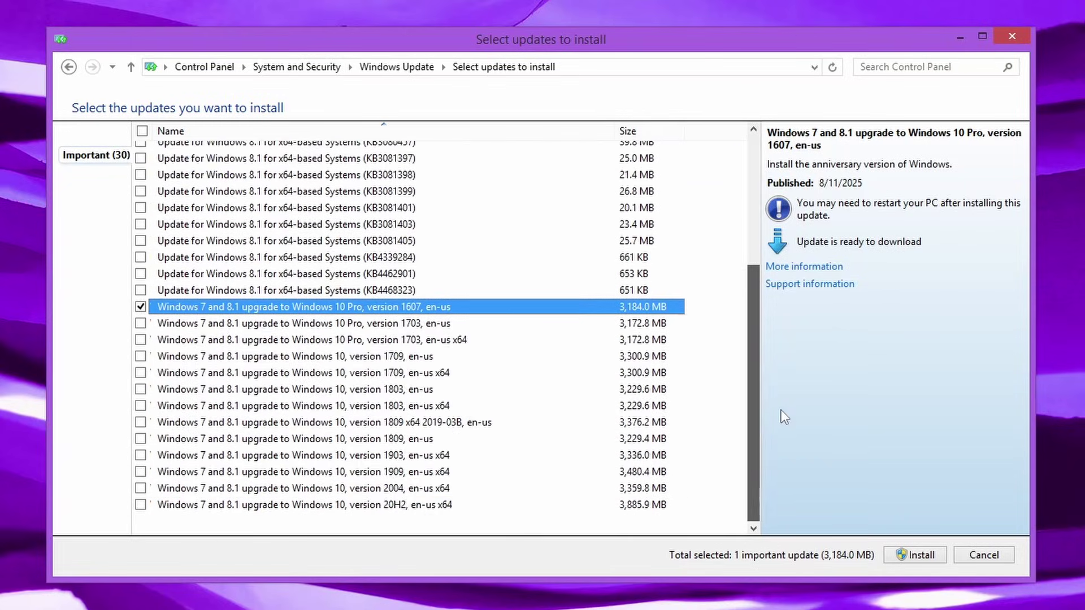
pyautogui.click(911, 554)
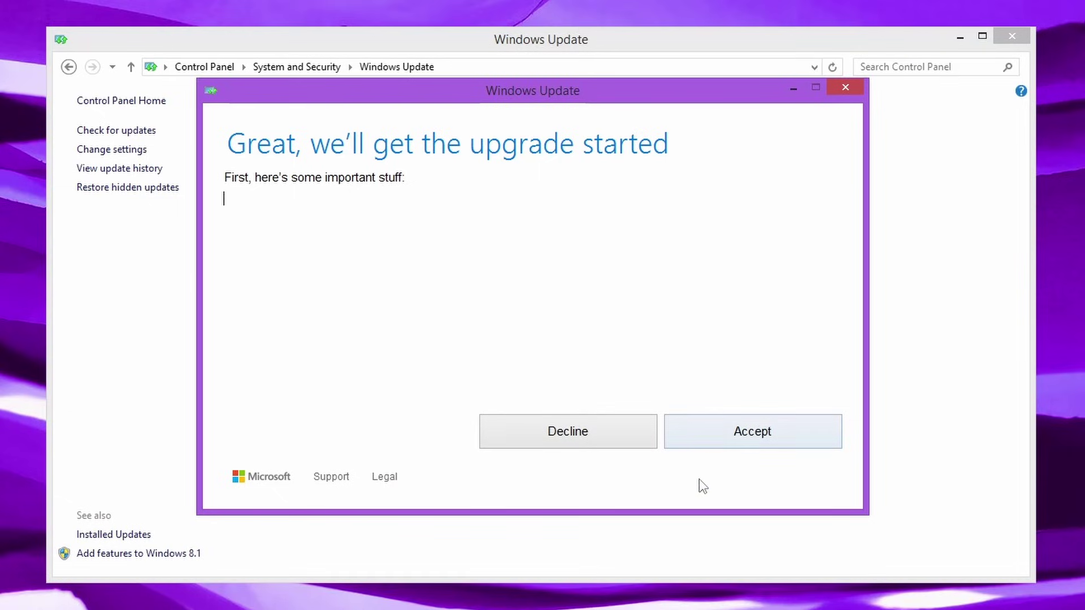
# Accept the terms in the 'Great, we'll get the upgrade started' dialog
pyautogui.click(737, 440)
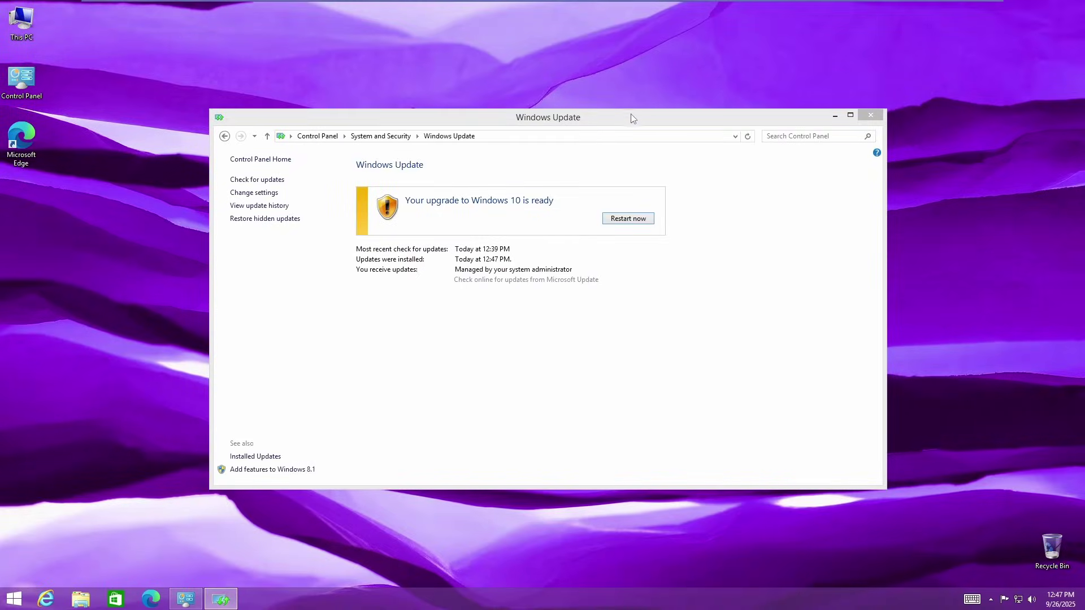
# Move the Windows Update window left and the upgrade-ready dialog down and right
pyautogui.moveTo(633, 114); pyautogui.dragTo(488, 46)
pyautogui.moveTo(652, 139); pyautogui.dragTo(882, 255)
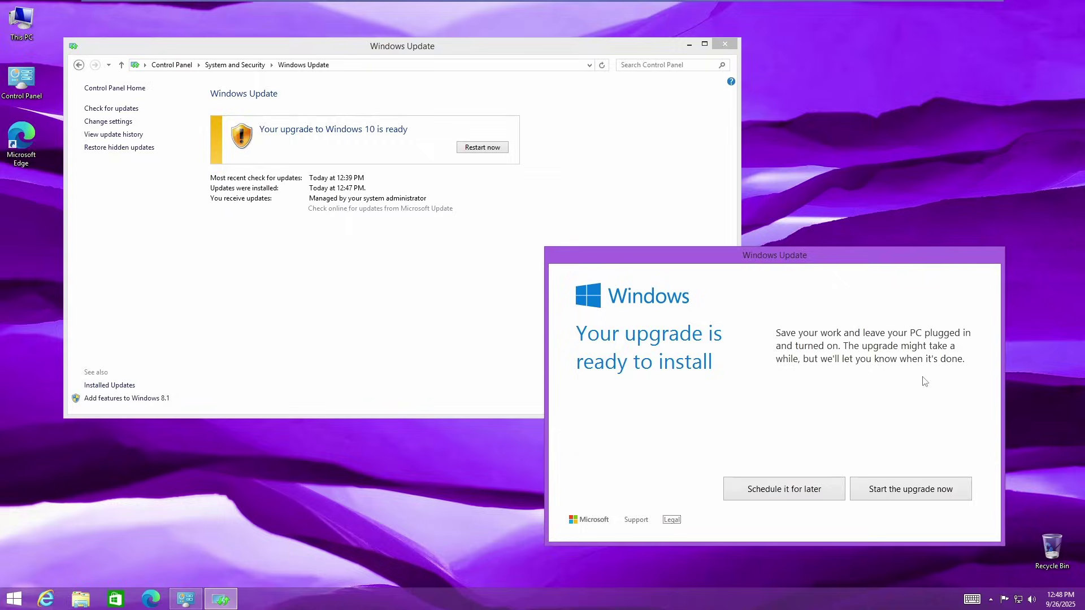
# Choose 'Start the upgrade now' and wait through the restart until Windows 10 welcomes the user
pyautogui.click(909, 490)
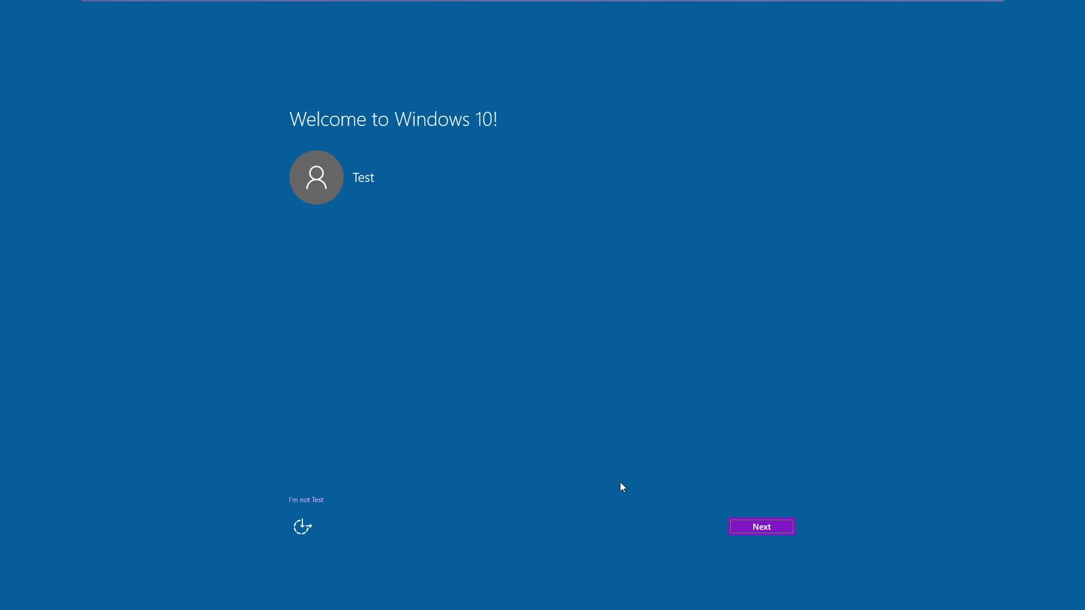
# Move past the Welcome to Windows 10 screen to the Get going fast page
pyautogui.click(777, 533)
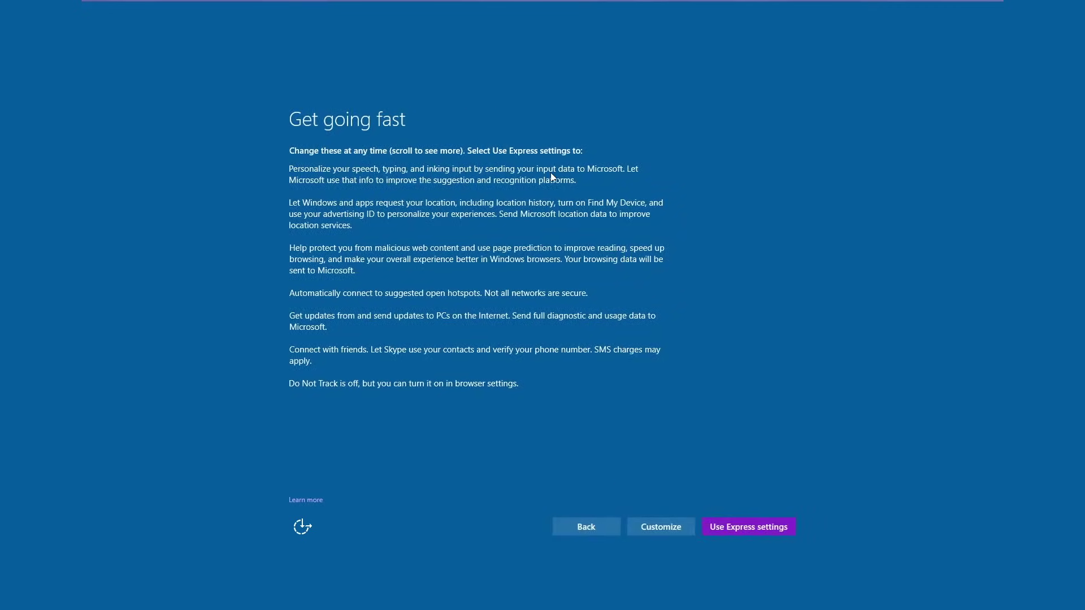
# Choose Customize and turn off speech, typing, advertising ID, Skype verification and location settings
pyautogui.click(669, 531)
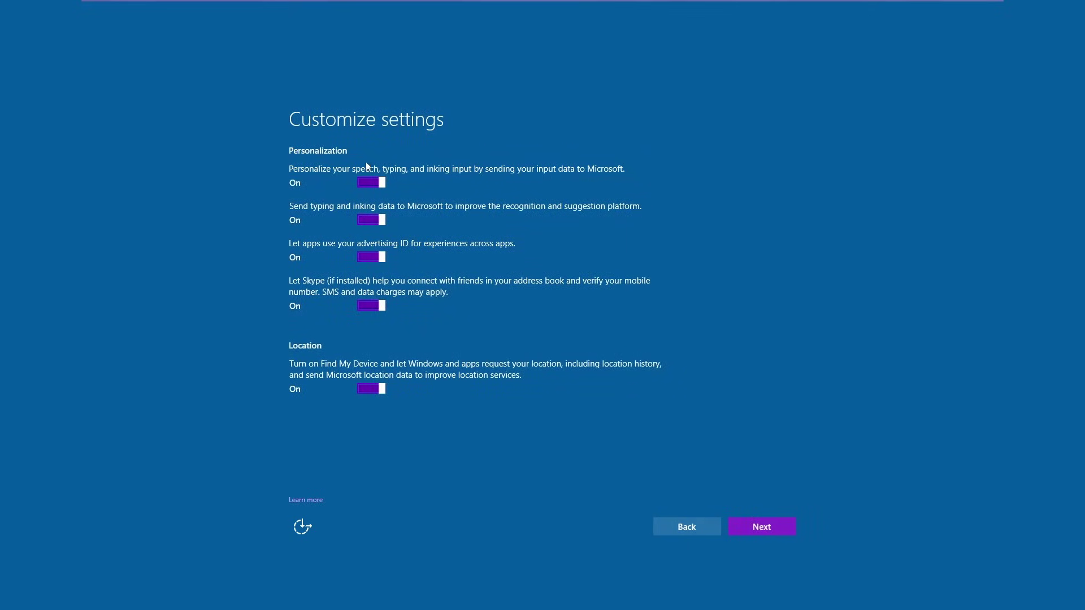
pyautogui.click(365, 186)
pyautogui.click(371, 221)
pyautogui.click(378, 259)
pyautogui.click(370, 309)
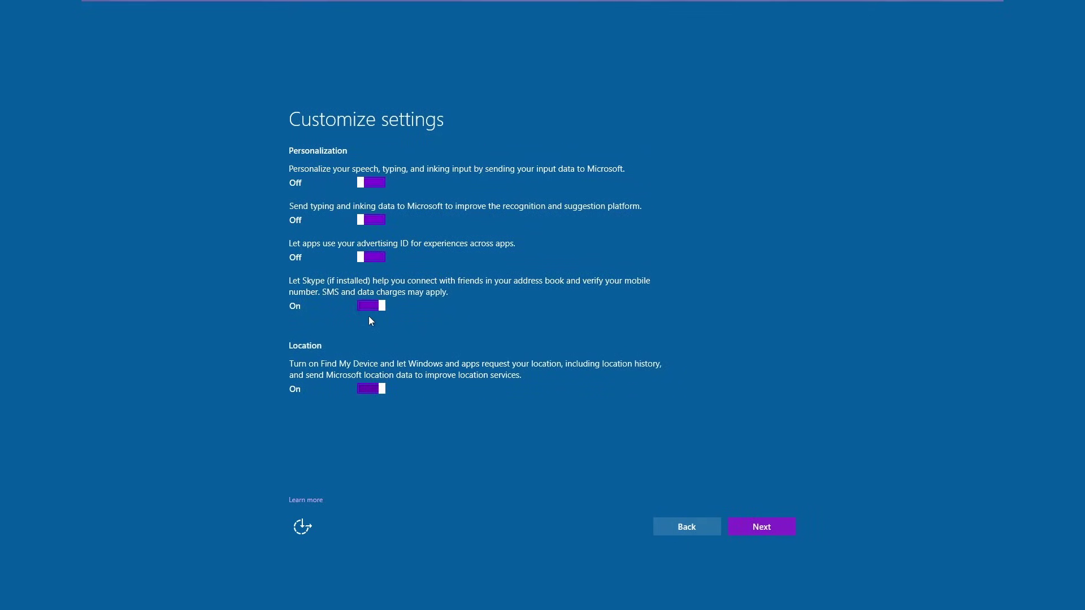
pyautogui.click(381, 388)
pyautogui.click(768, 527)
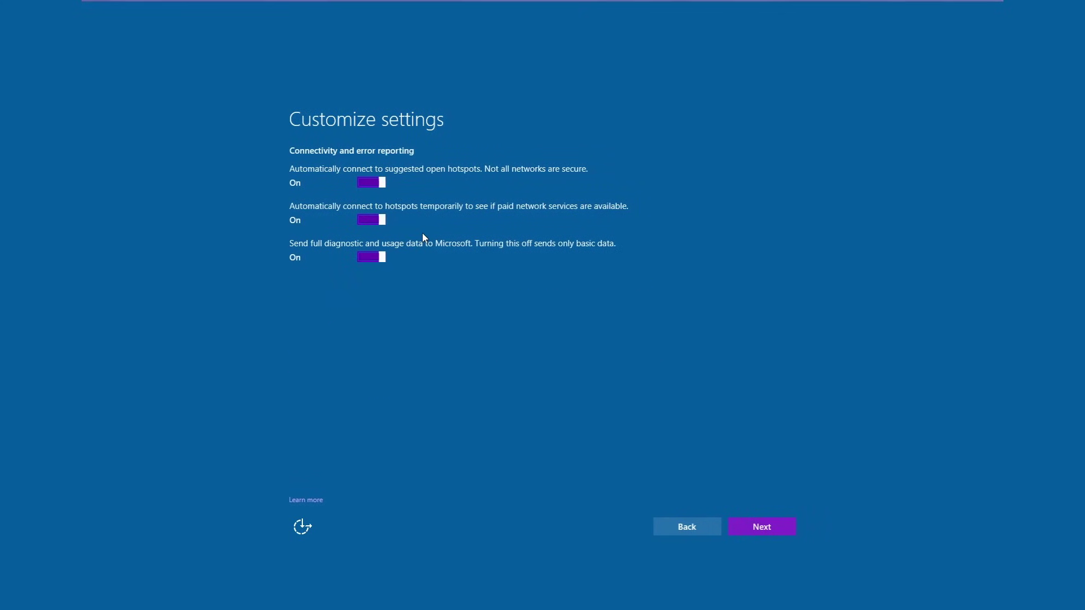
# Turn off suggested hotspots, paid hotspot connections and full diagnostic data
pyautogui.click(383, 187)
pyautogui.click(371, 220)
pyautogui.click(368, 252)
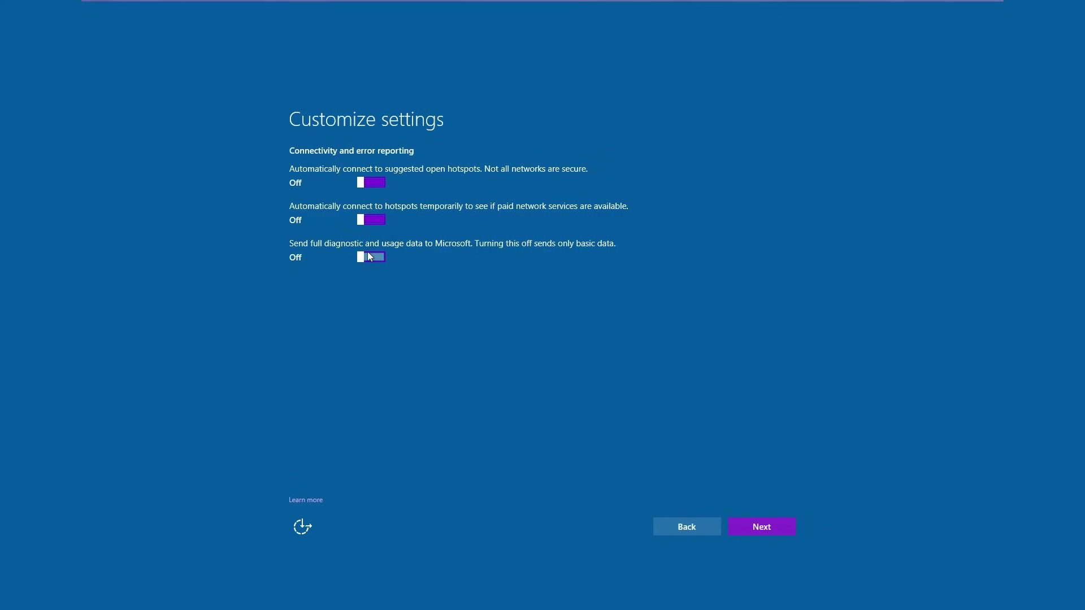
pyautogui.click(744, 527)
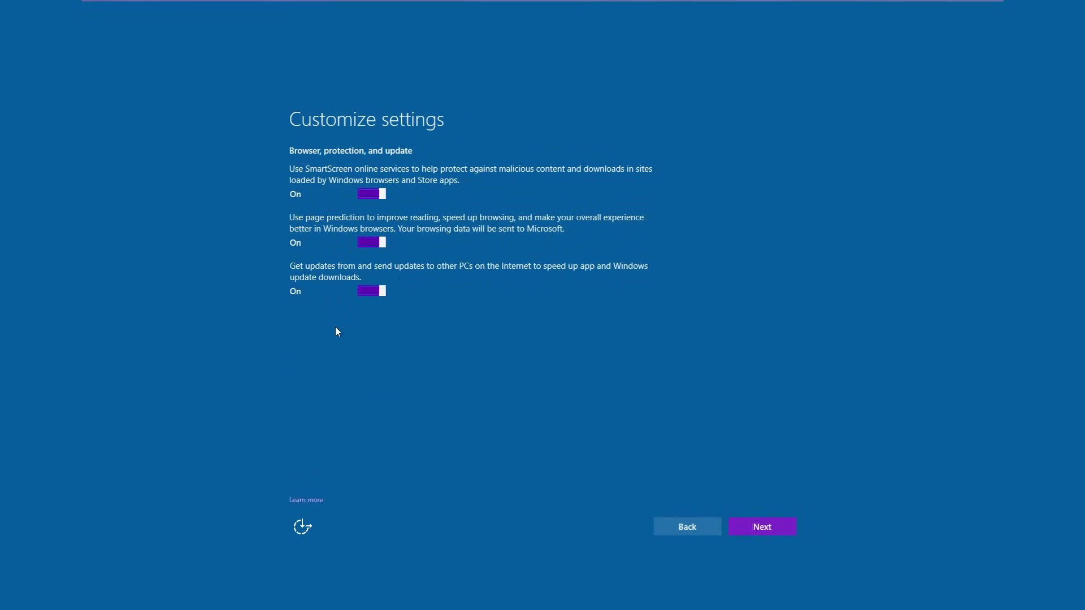
# Turn off page prediction and sharing updates with other PCs, and skip Cortana with Not now
pyautogui.click(383, 244)
pyautogui.click(380, 291)
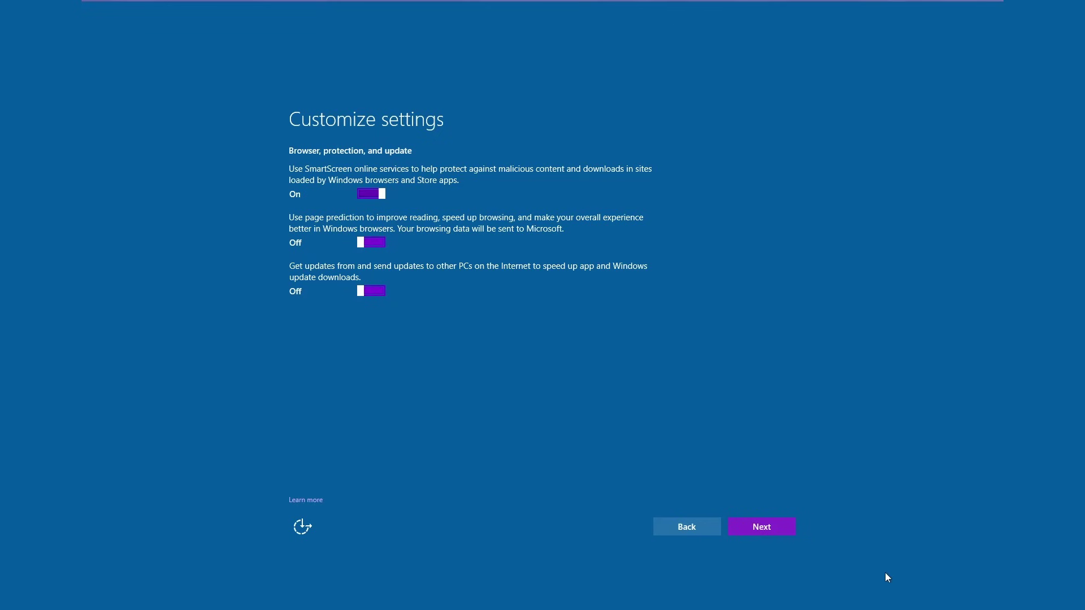
pyautogui.click(761, 527)
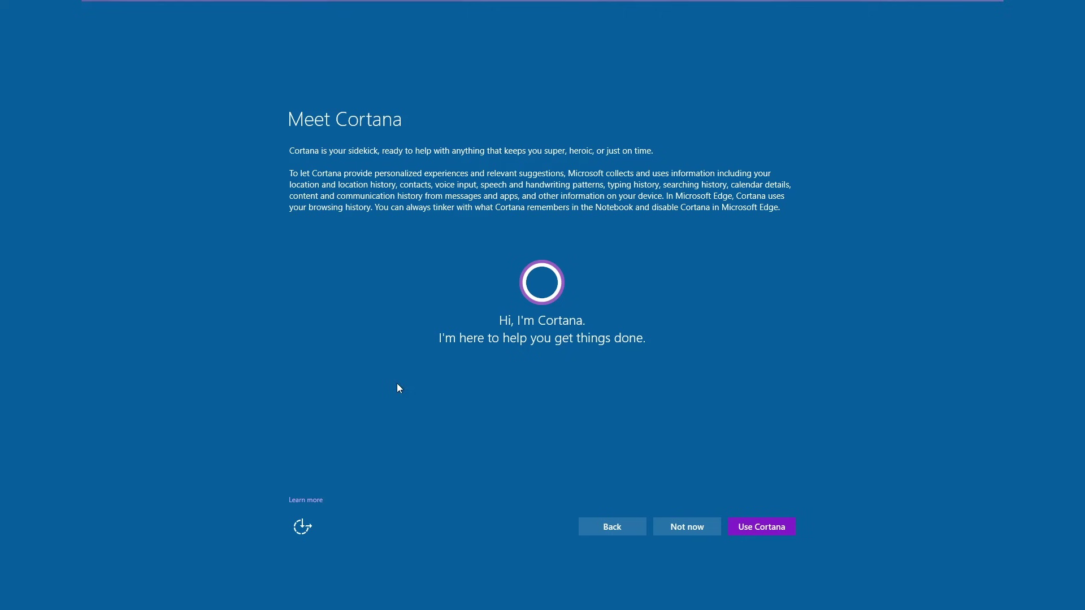
pyautogui.click(693, 525)
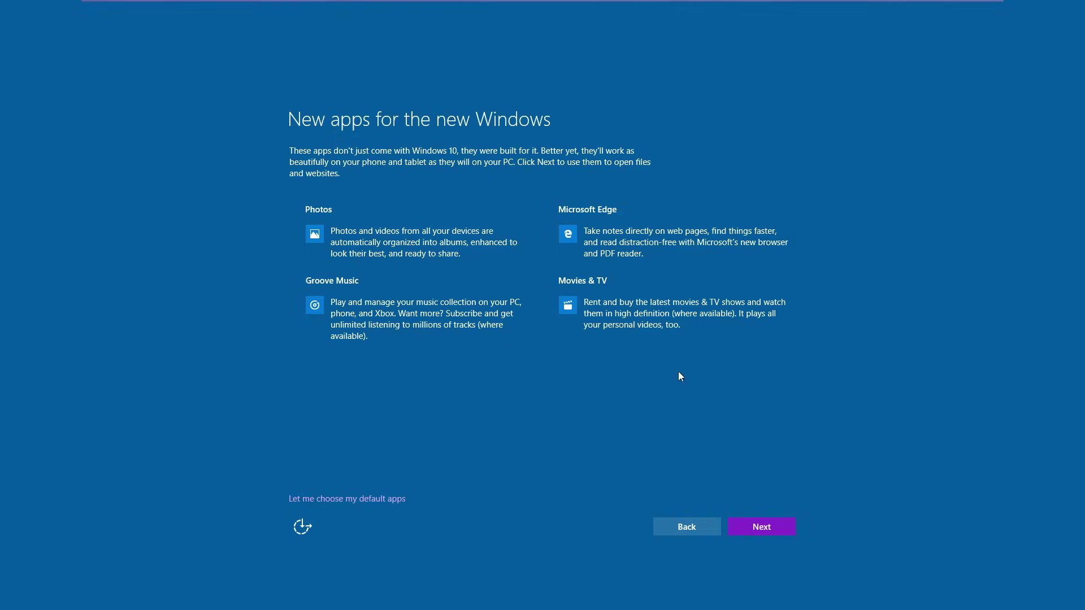
# Accept the defaults on 'New apps for the new Windows' and let setup finish to the desktop
pyautogui.click(742, 531)
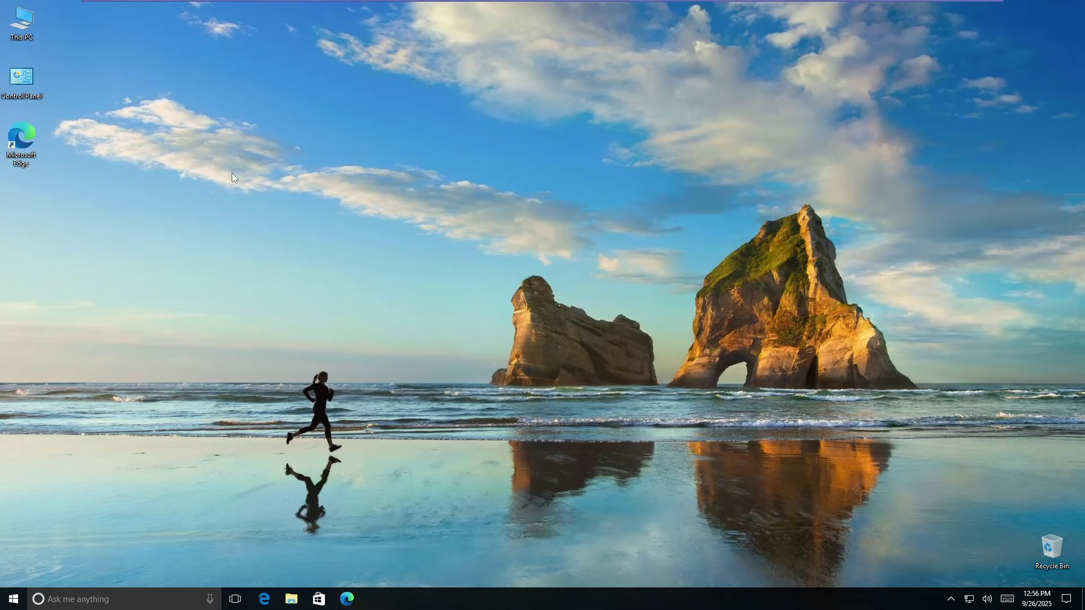
# Open Personalization from the desktop menu and bring up the classic theme settings window
pyautogui.moveTo(232, 173); pyautogui.dragTo(706, 555)
pyautogui.rightClick(505, 269)
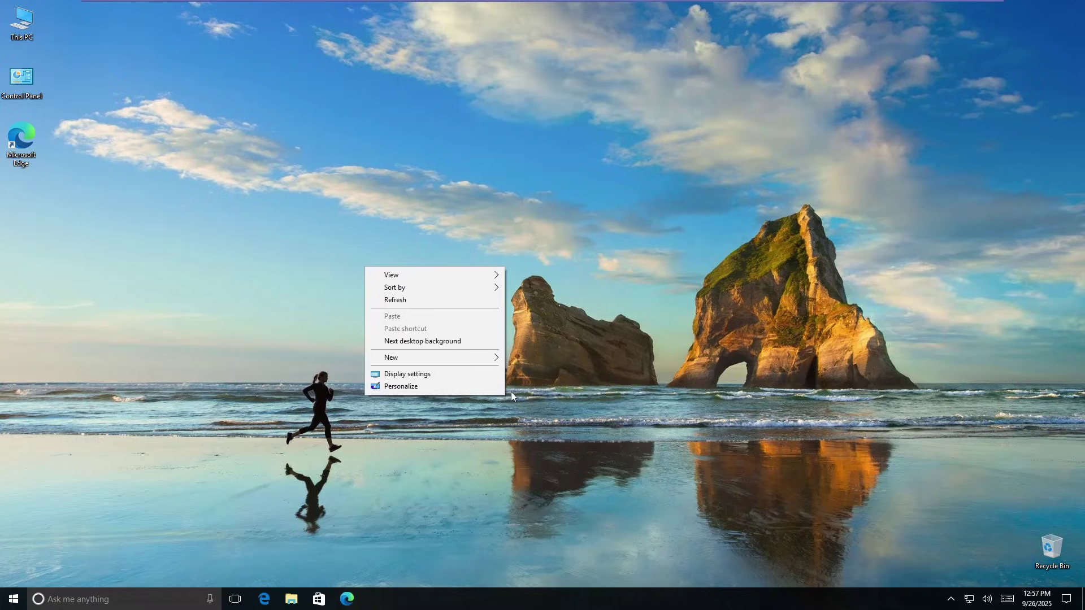
pyautogui.click(475, 386)
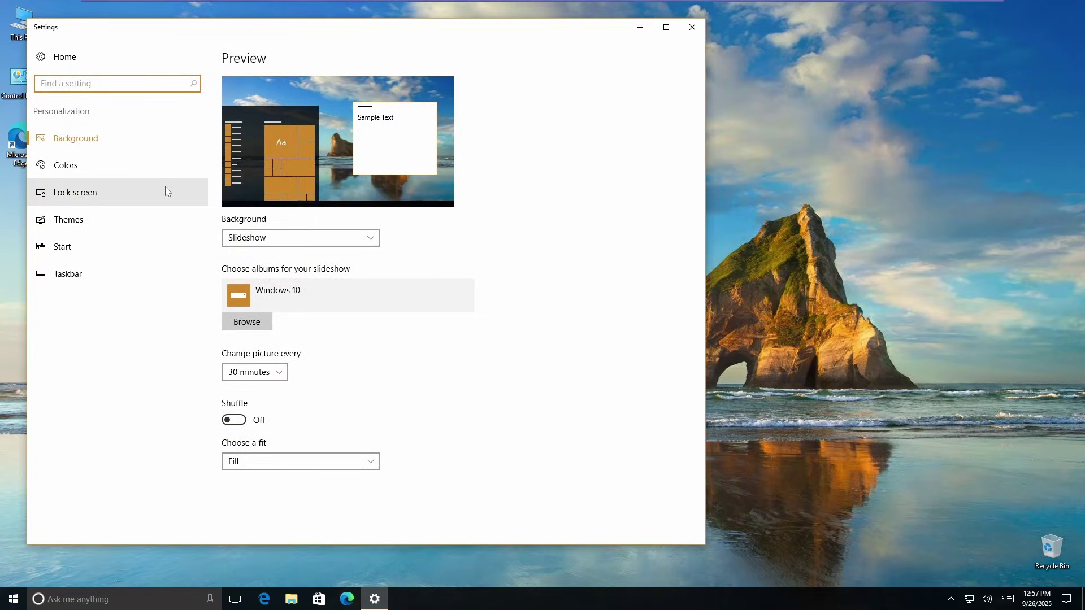
pyautogui.click(151, 227)
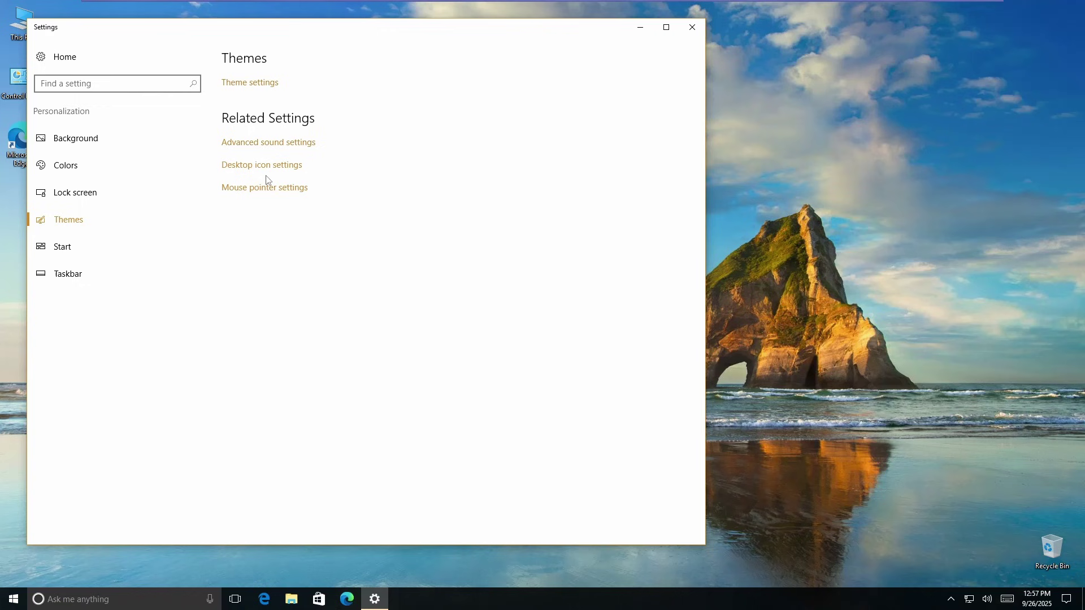
pyautogui.click(265, 84)
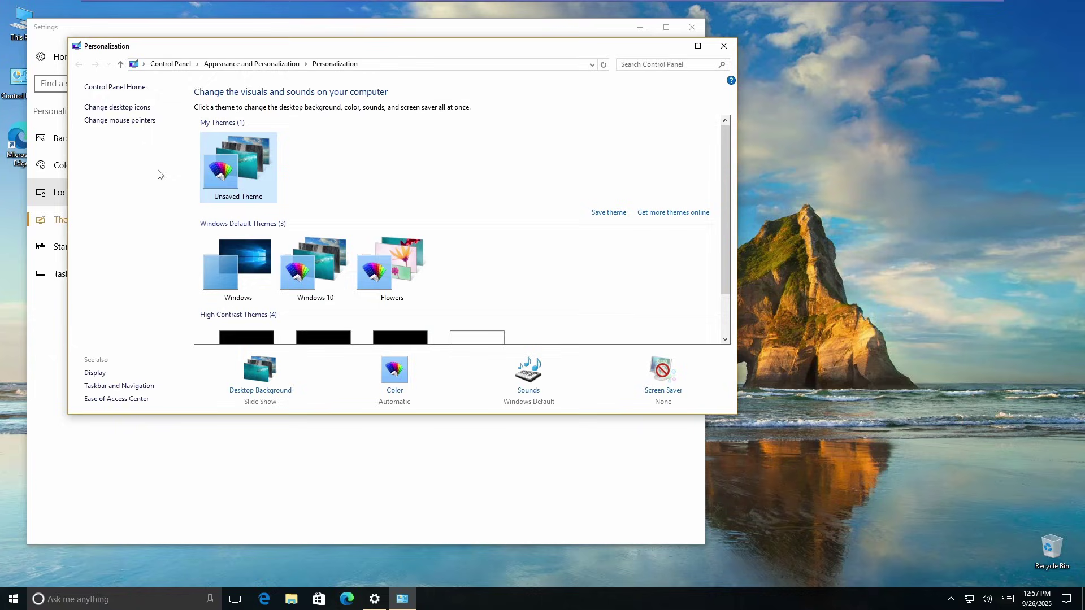
# Review the classic Personalization themes window, then close it
pyautogui.moveTo(316, 49); pyautogui.dragTo(469, 95)
pyautogui.scroll(-1, 446, 374)
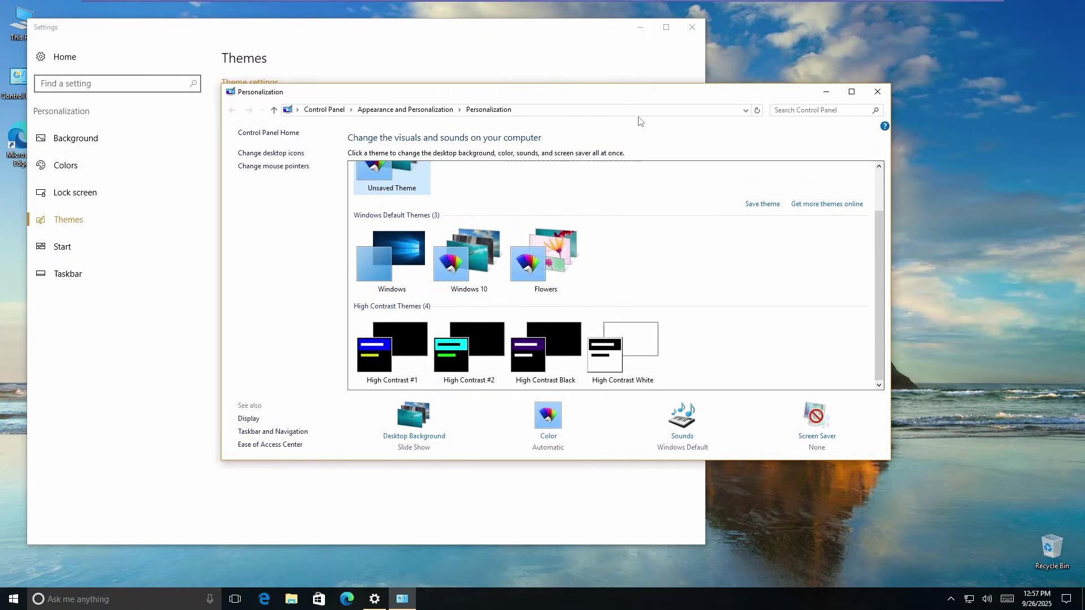
pyautogui.scroll(1, 396, 283)
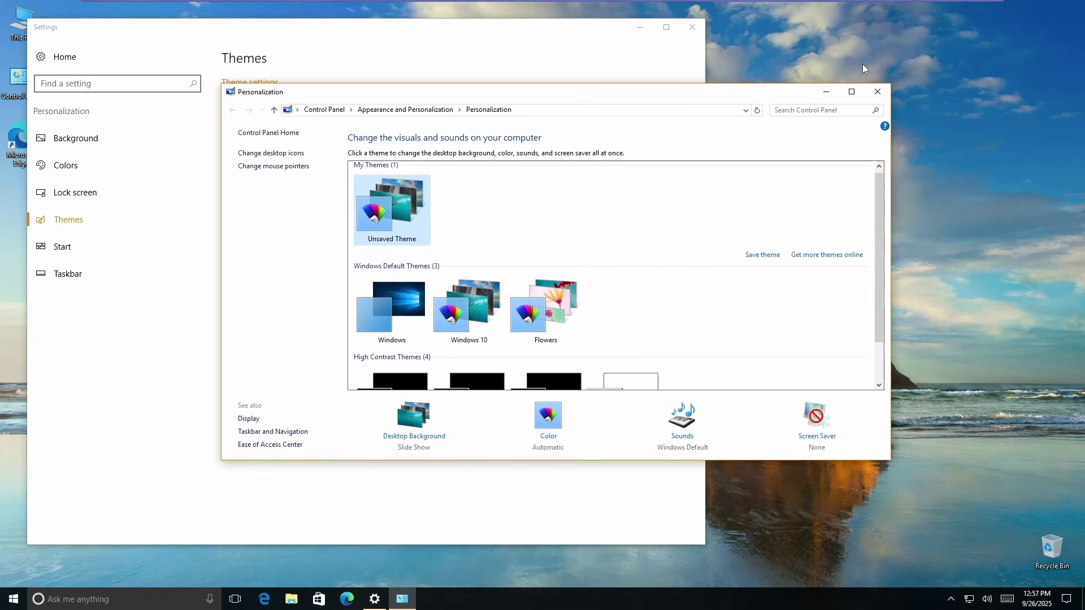
pyautogui.click(878, 91)
# In the Colors settings, switch the app mode to Dark
pyautogui.click(128, 162)
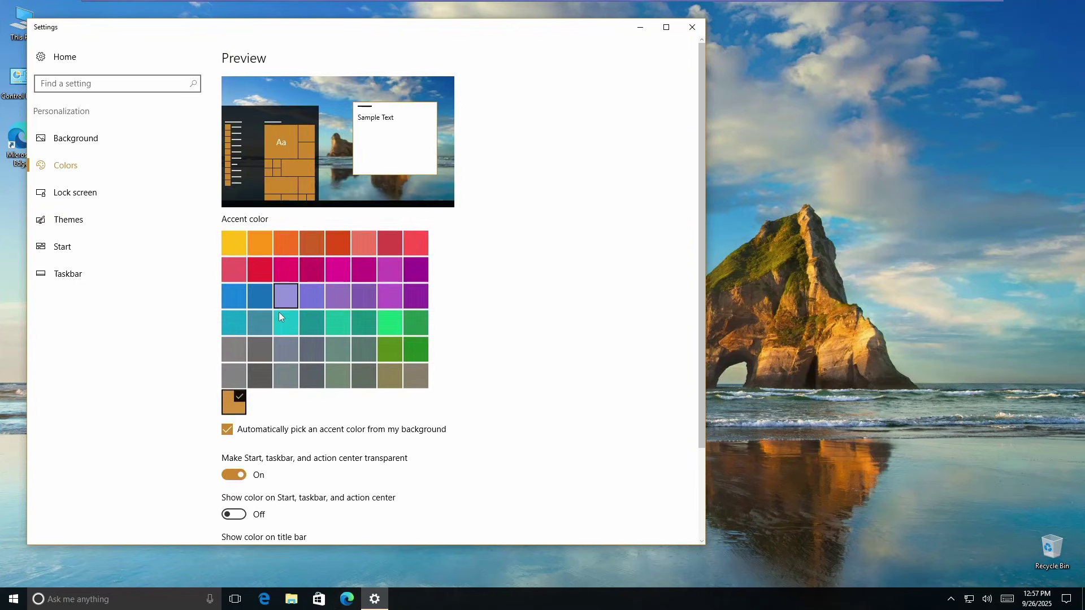
pyautogui.scroll(-2, 279, 311)
pyautogui.click(344, 485)
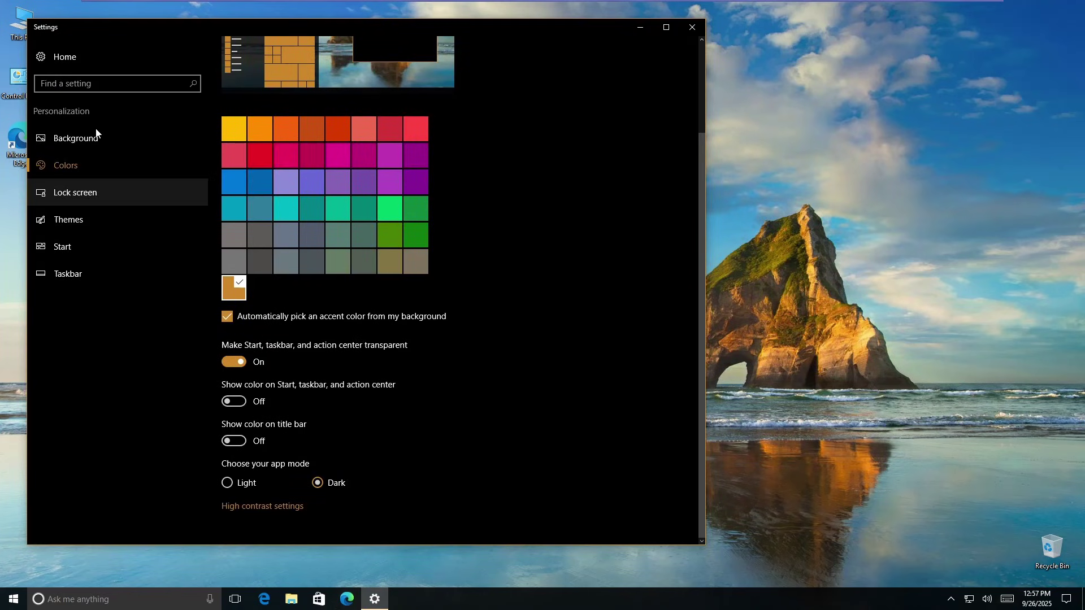
pyautogui.click(49, 59)
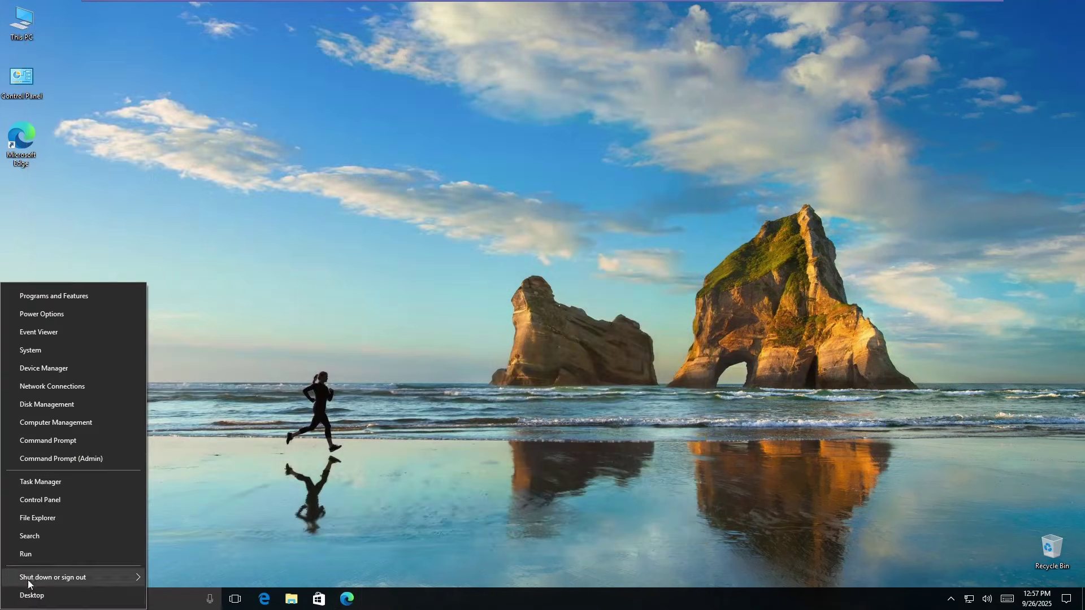
pyautogui.click(39, 552)
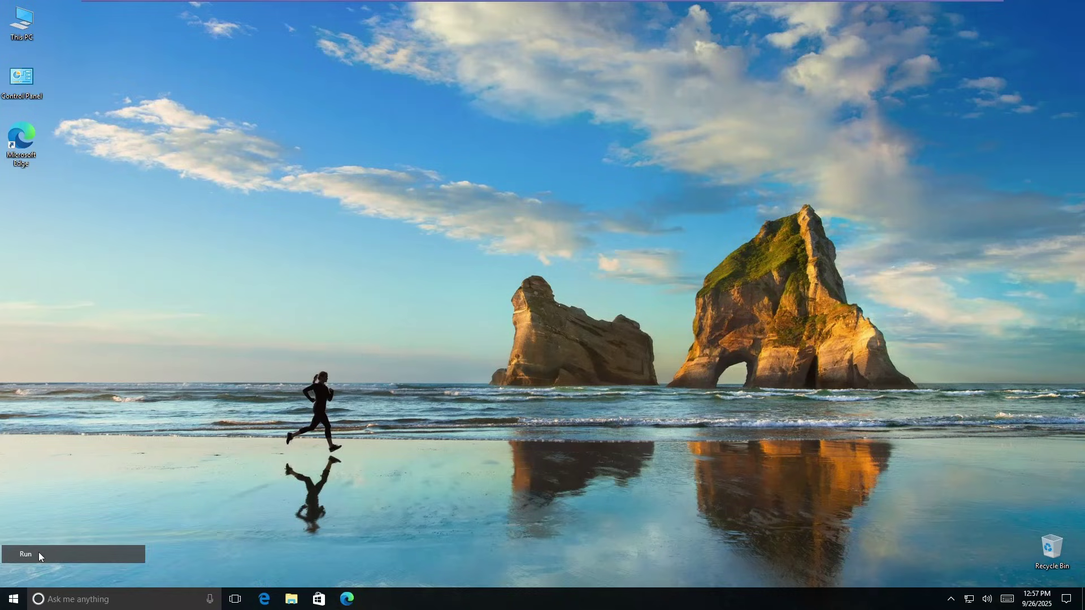
pyautogui.write('winver')
pyautogui.press('Return')
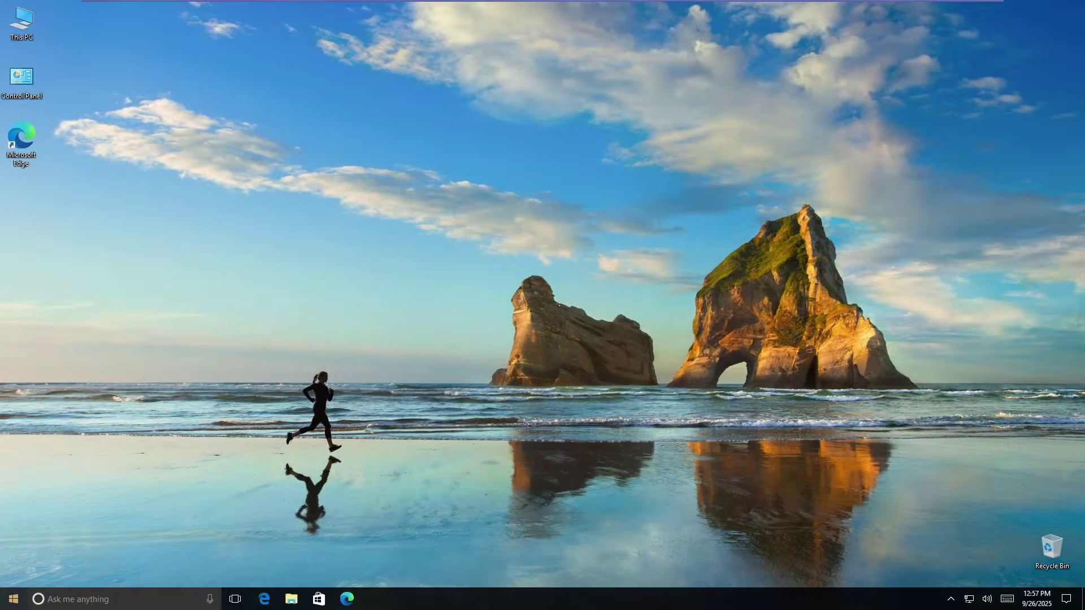
pyautogui.press('super')
pyautogui.click(188, 467)
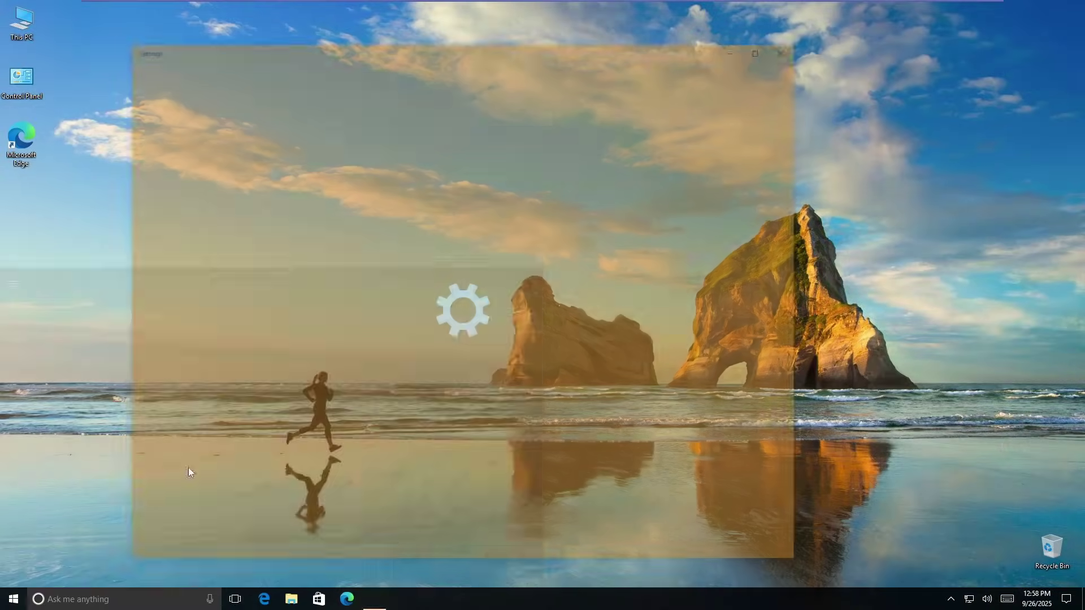
pyautogui.click(212, 215)
pyautogui.click(188, 439)
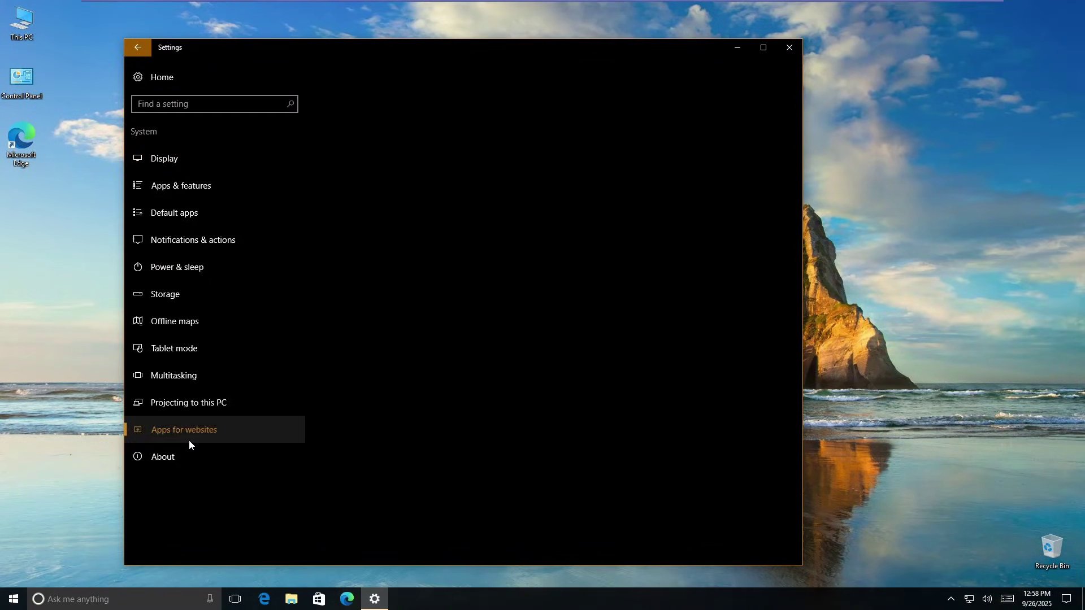
pyautogui.click(198, 458)
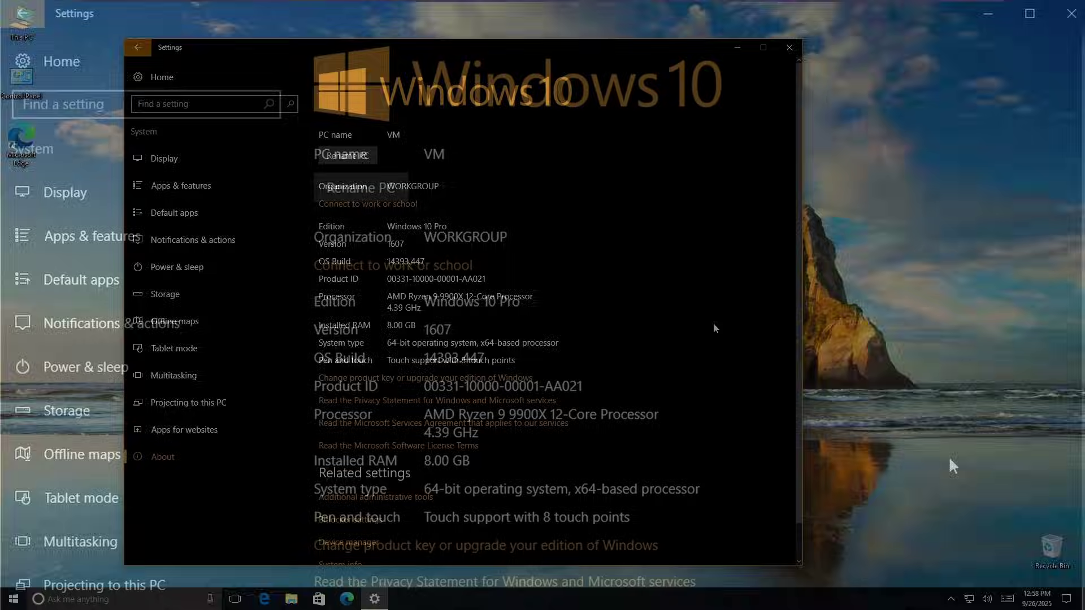
pyautogui.scroll(-1, 718, 327)
pyautogui.scroll(1, 718, 327)
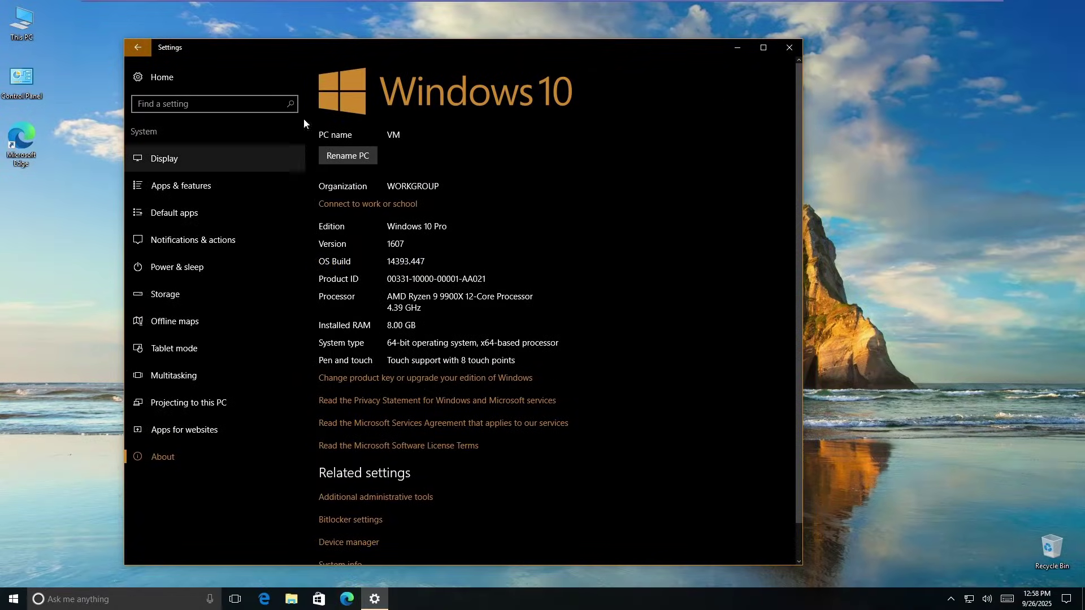
pyautogui.click(787, 48)
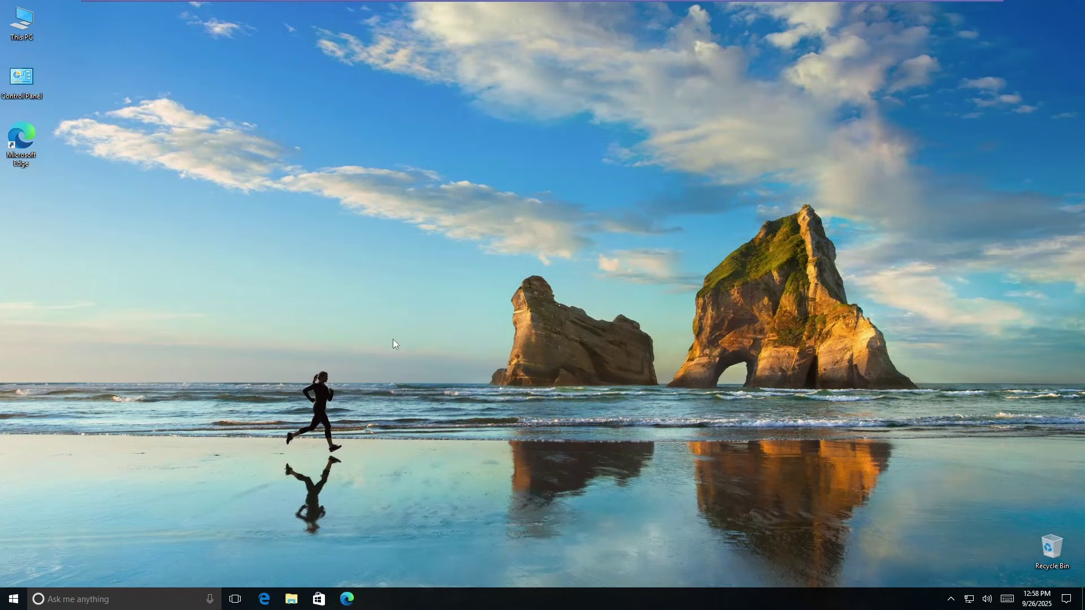
# Check Windows Update status under Settings > Update & security, then minimize Settings
pyautogui.click(13, 599)
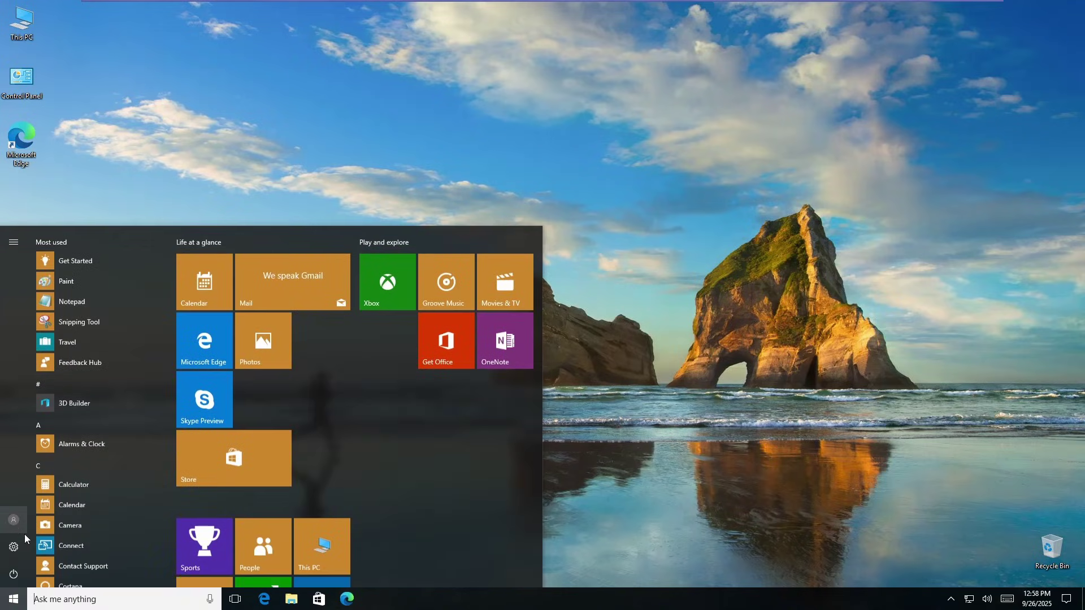
pyautogui.click(16, 543)
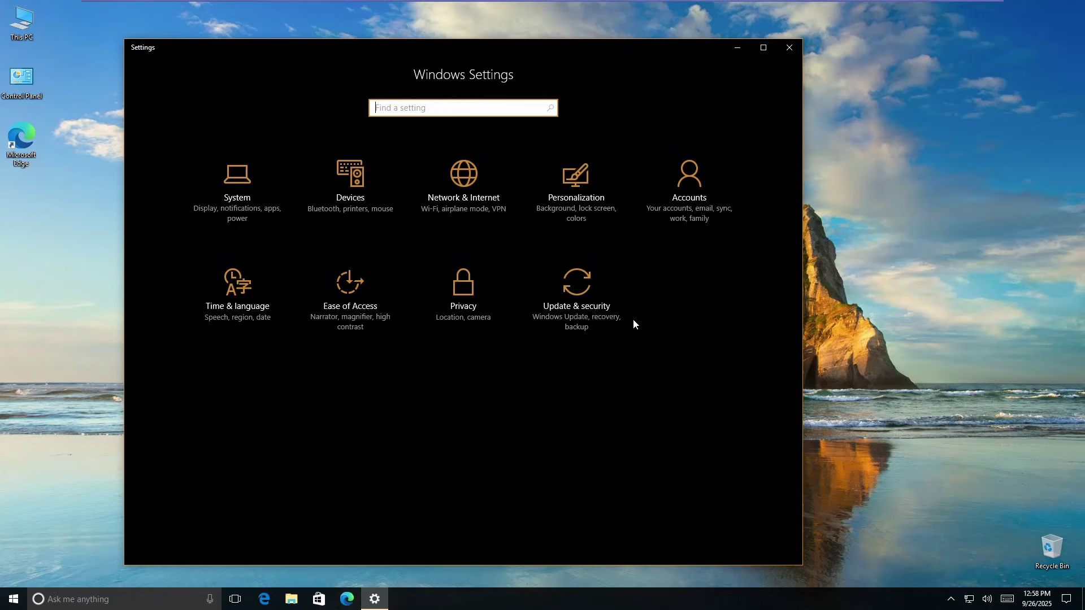
pyautogui.click(632, 320)
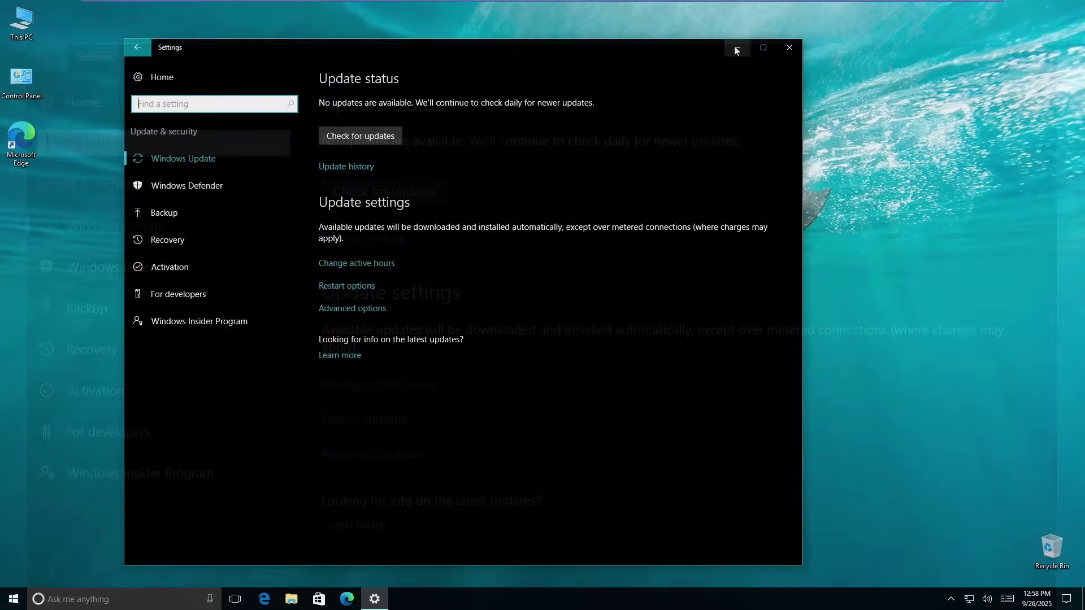
pyautogui.click(958, 57)
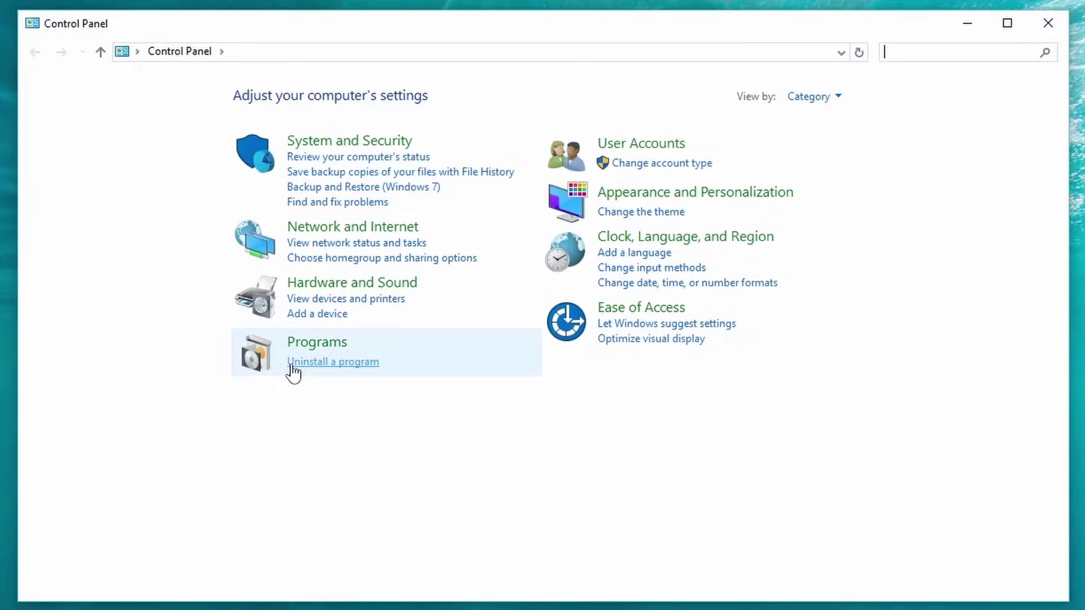
# Uninstall Legacy Update from Programs and Features, then close the uninstaller and the programs window
pyautogui.click(398, 305)
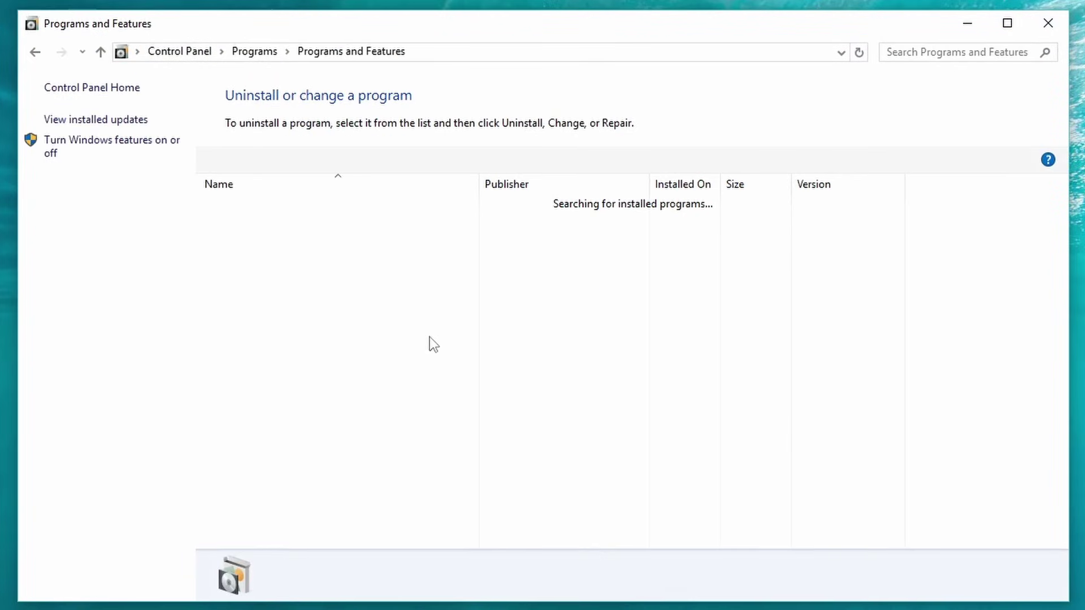
pyautogui.rightClick(334, 204)
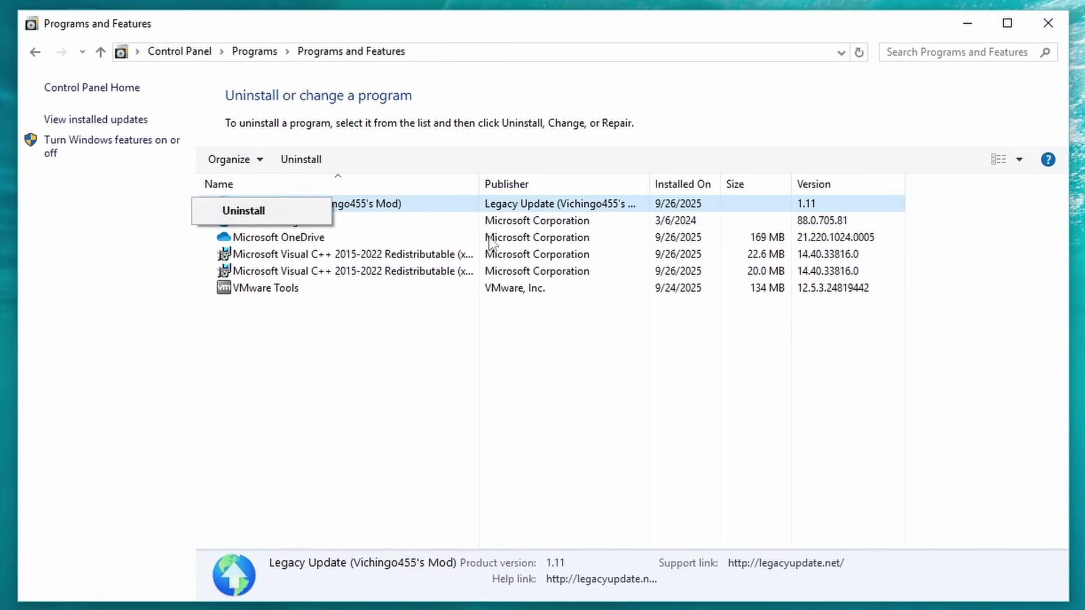
pyautogui.click(286, 212)
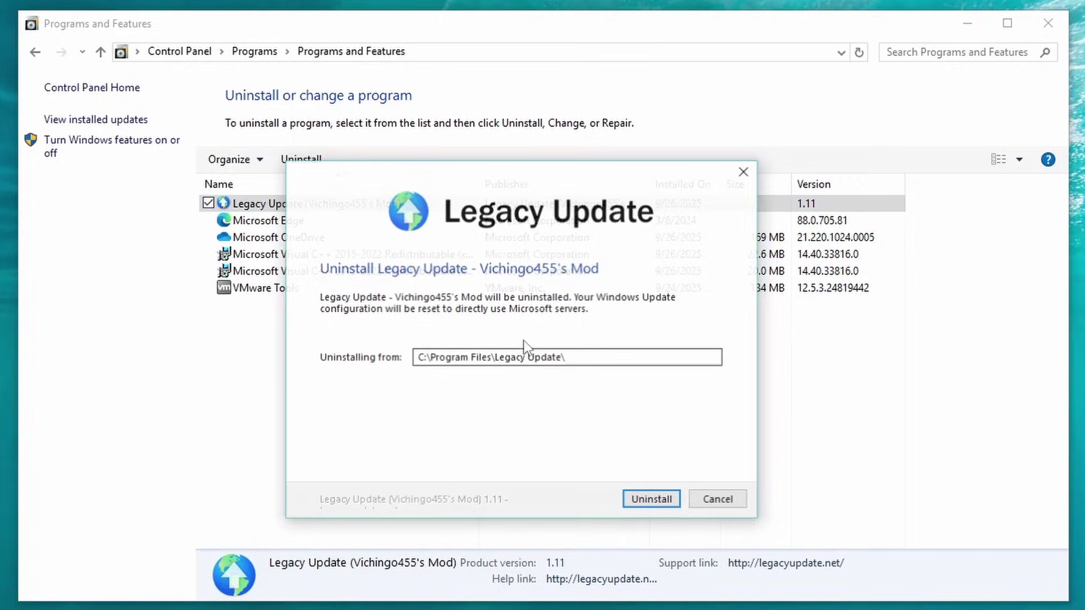
pyautogui.click(650, 499)
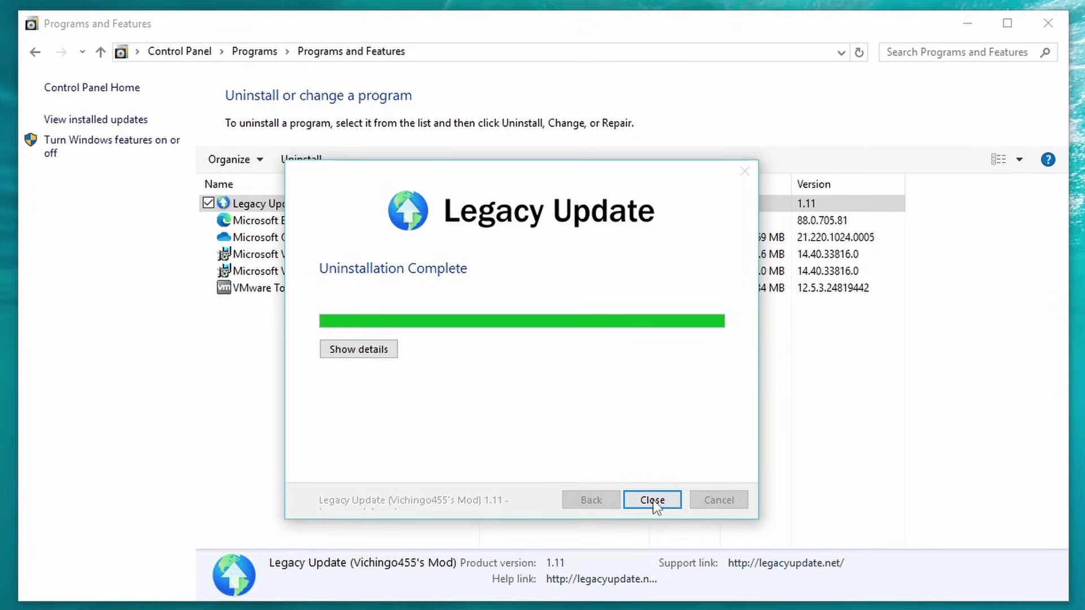
pyautogui.click(654, 502)
pyautogui.click(1048, 23)
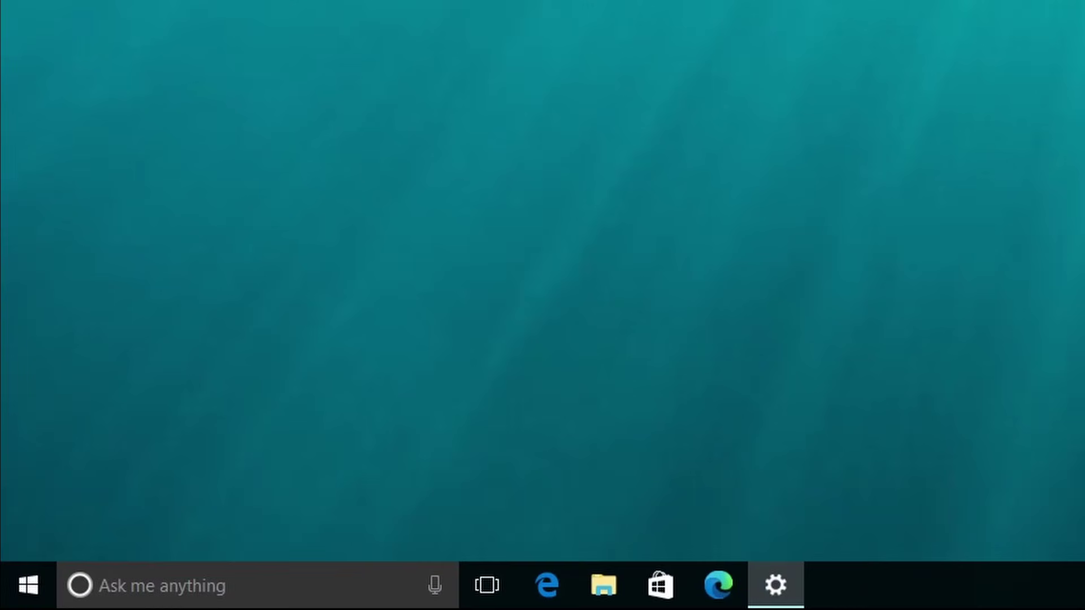
# Launch regedit from the Run box and allow it to run as administrator
pyautogui.rightClick(13, 591)
pyautogui.click(77, 487)
pyautogui.write('reged')
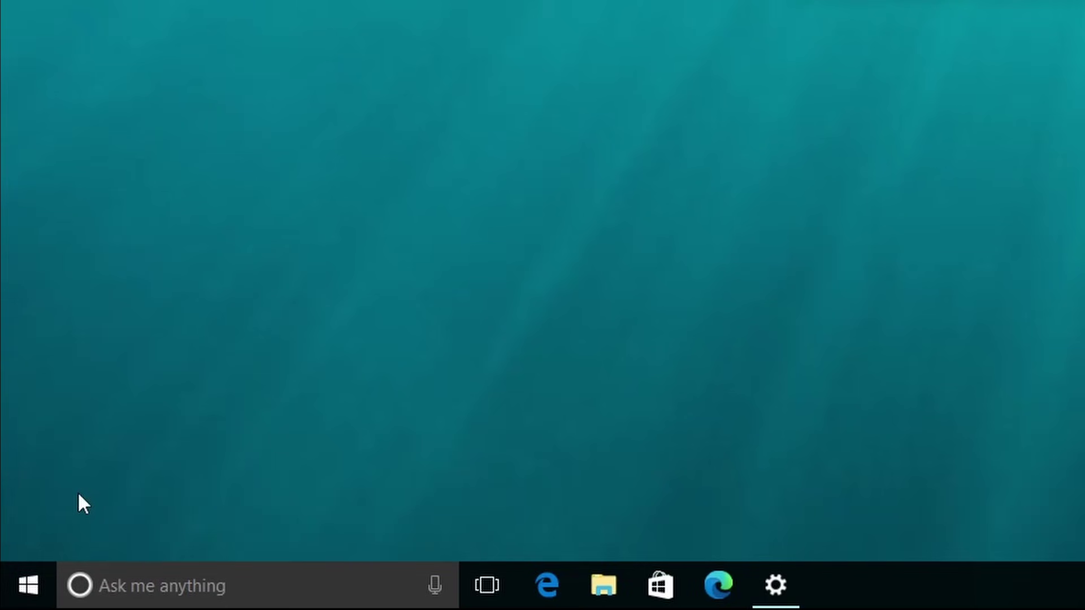
pyautogui.press('super+r')
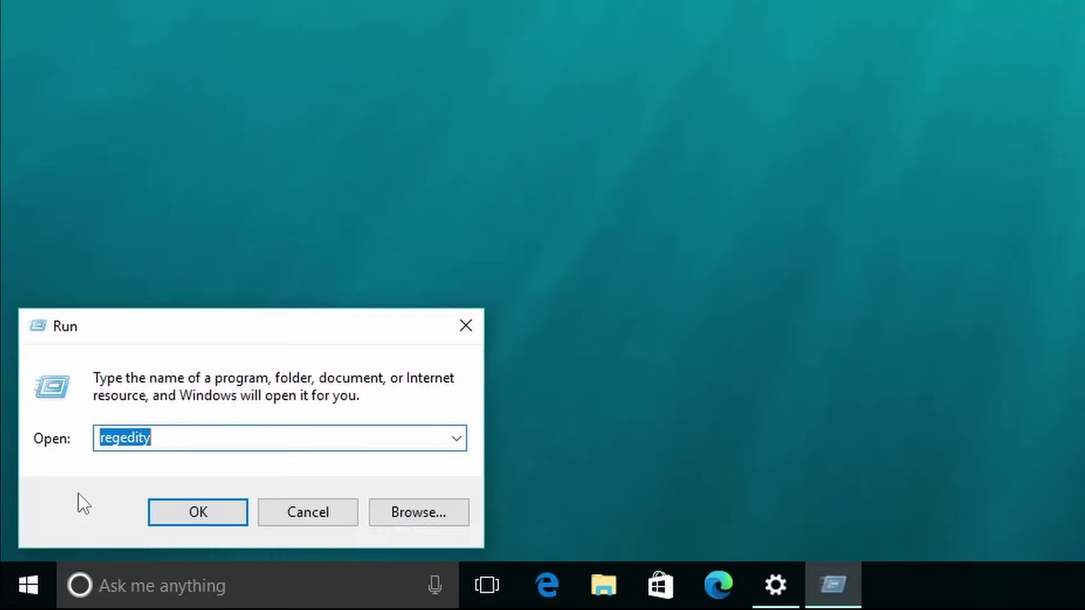
pyautogui.write('regedit')
pyautogui.press('Return')
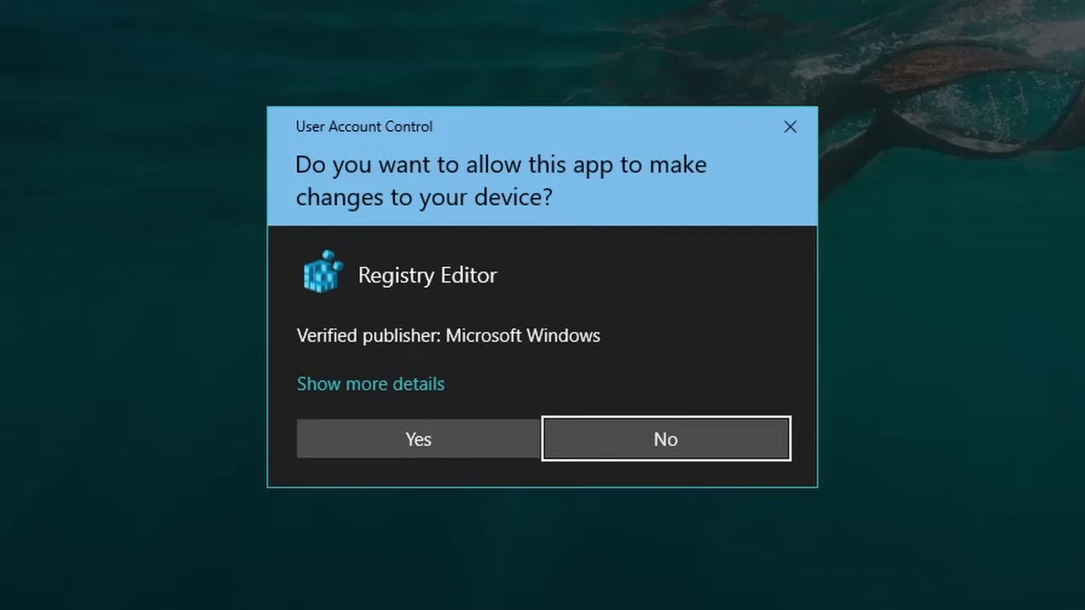
pyautogui.click(444, 438)
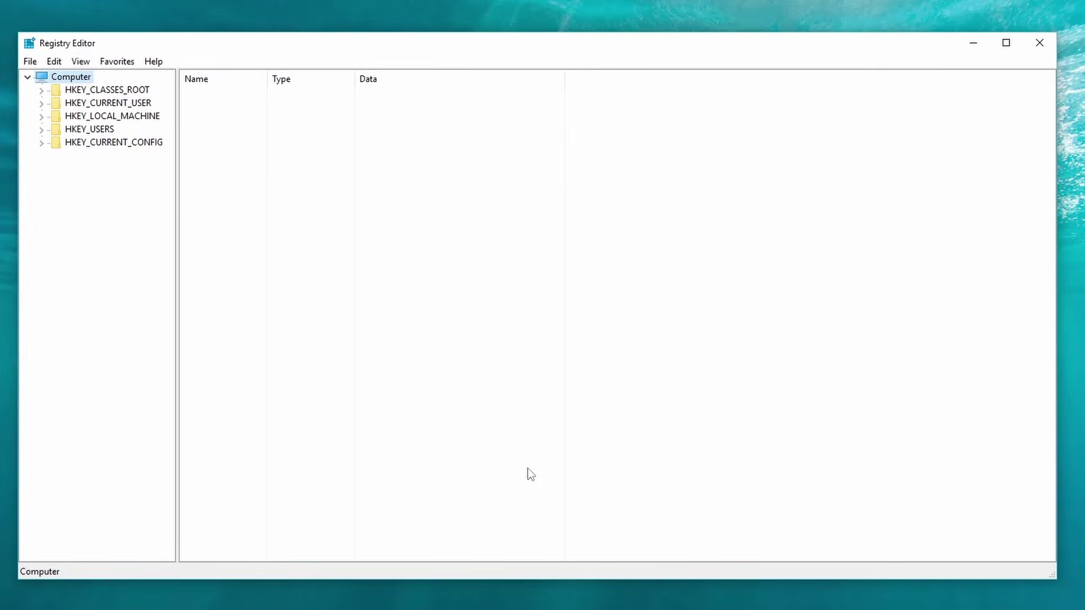
# Expand HKLM\SOFTWARE\Policies\Microsoft\Windows and select the WindowsUpdate key
pyautogui.click(44, 116)
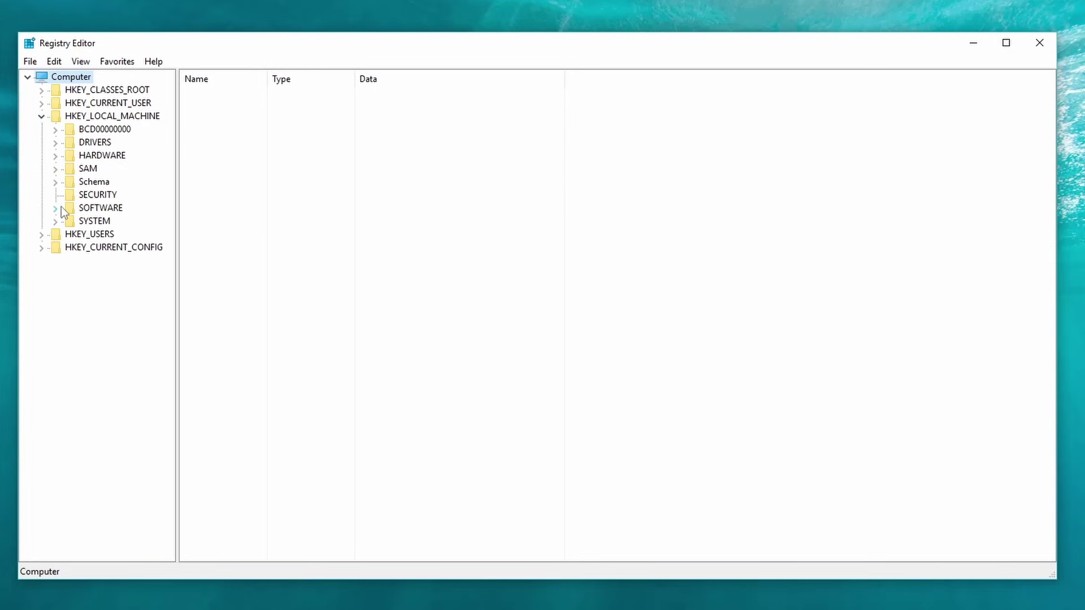
pyautogui.click(57, 208)
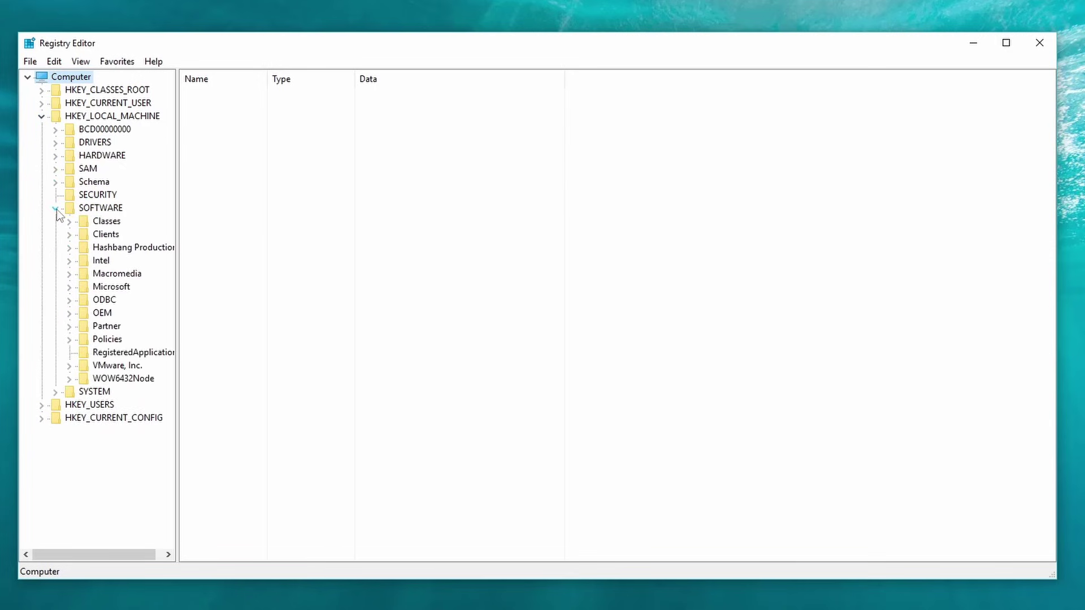
pyautogui.click(69, 341)
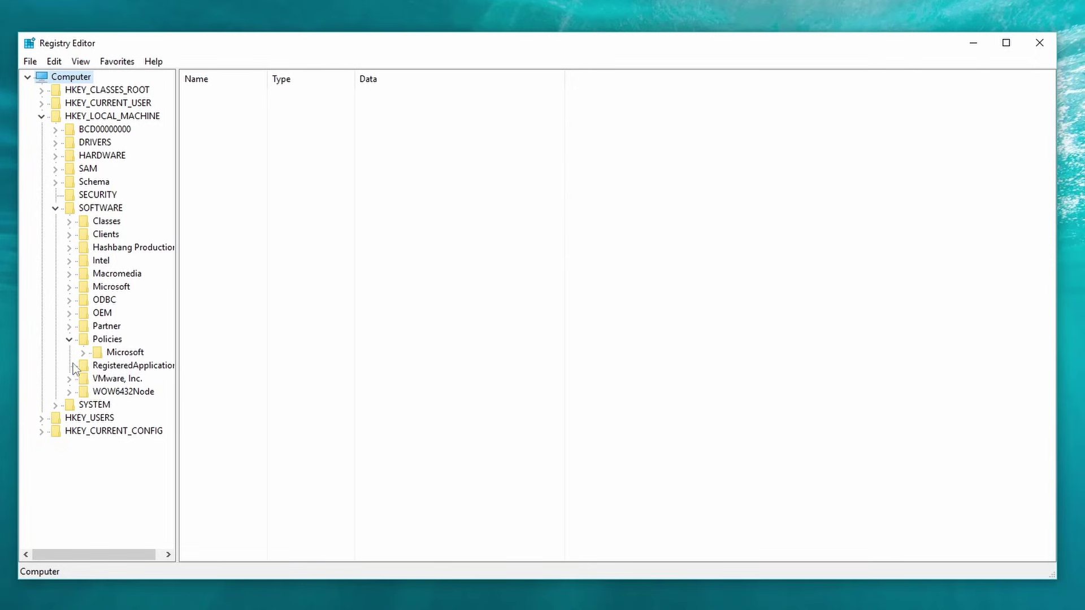
pyautogui.click(82, 353)
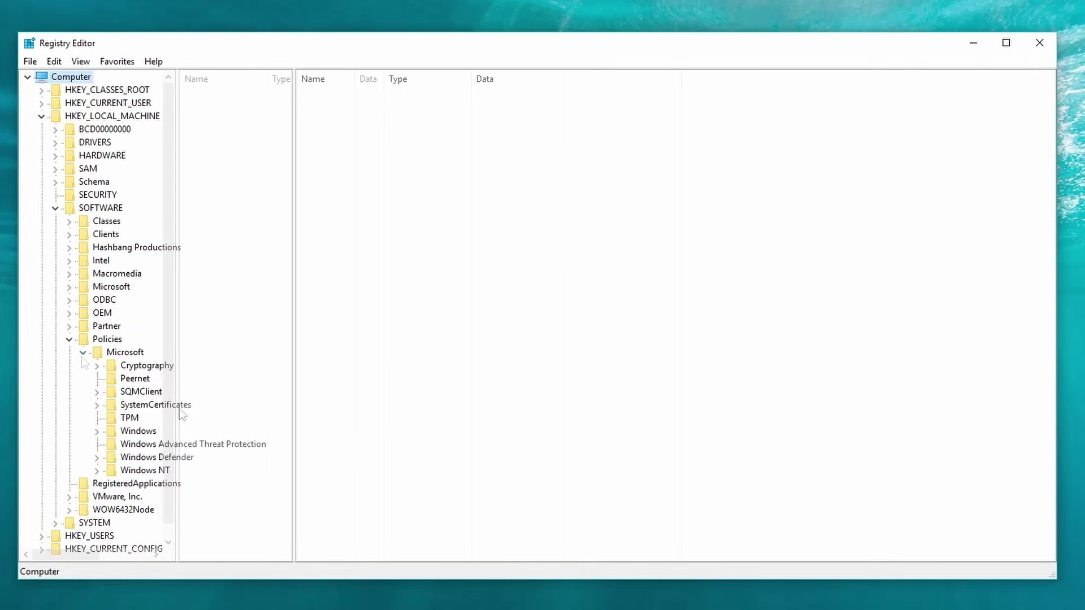
pyautogui.click(97, 431)
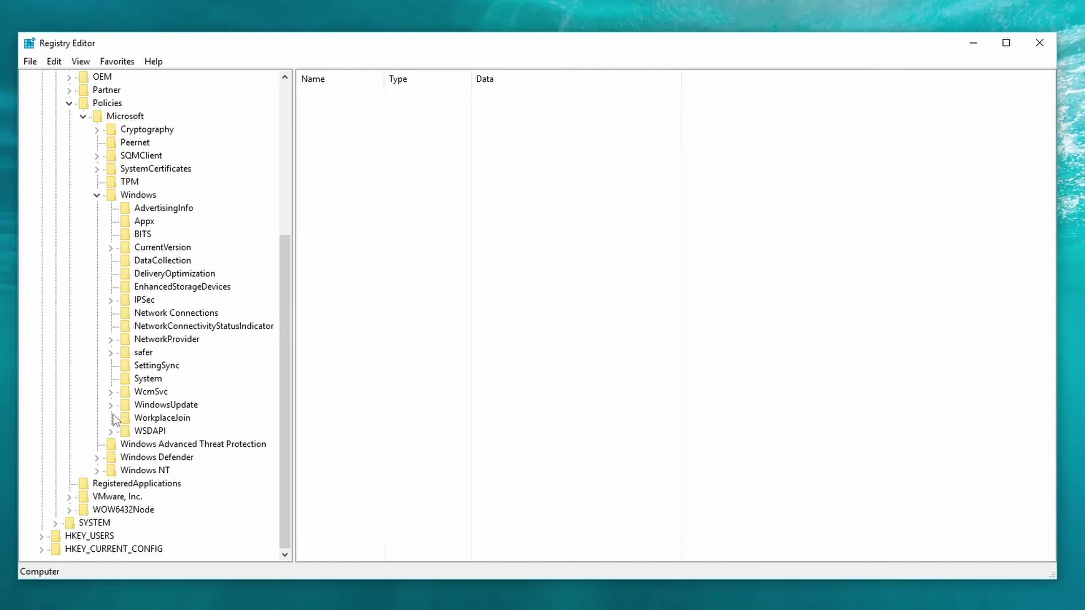
pyautogui.click(111, 406)
pyautogui.click(149, 405)
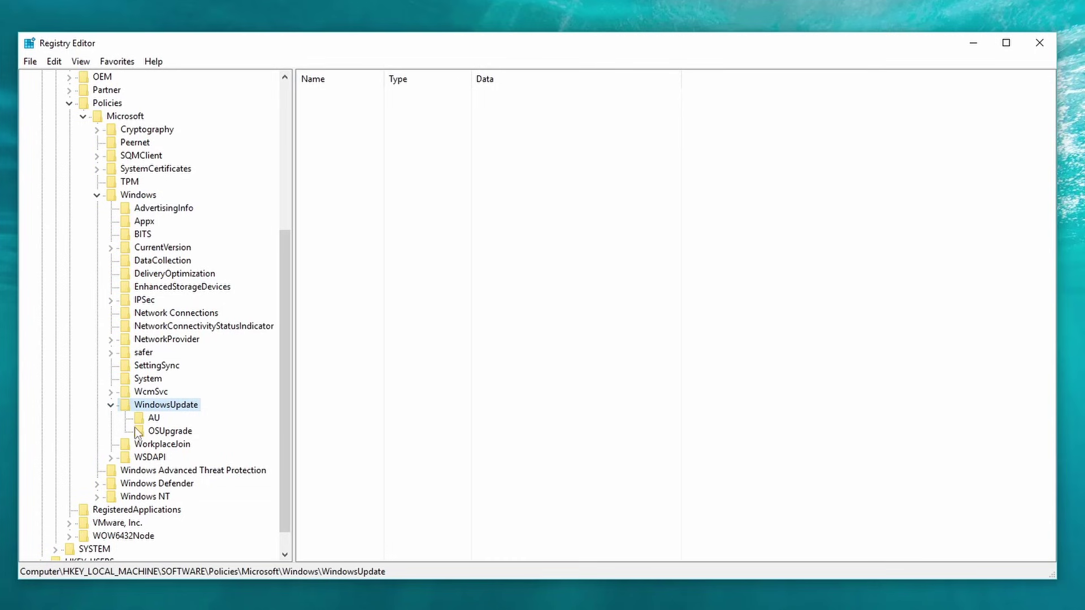
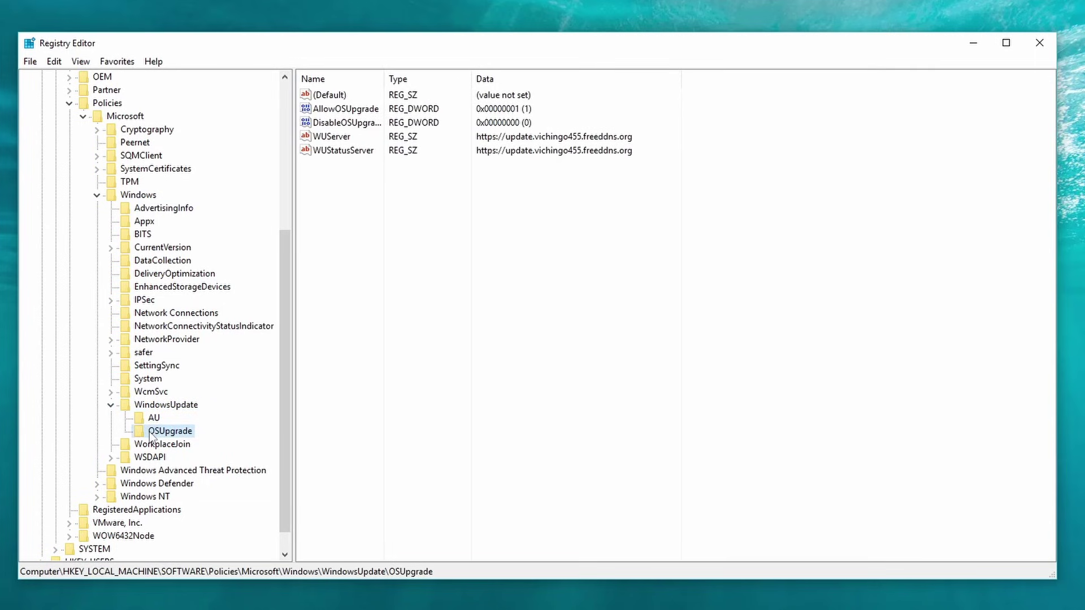
# Delete the OSUpgrade subkey, then check the UseWUServer value in AU before removing AU
pyautogui.rightClick(149, 434)
pyautogui.click(199, 493)
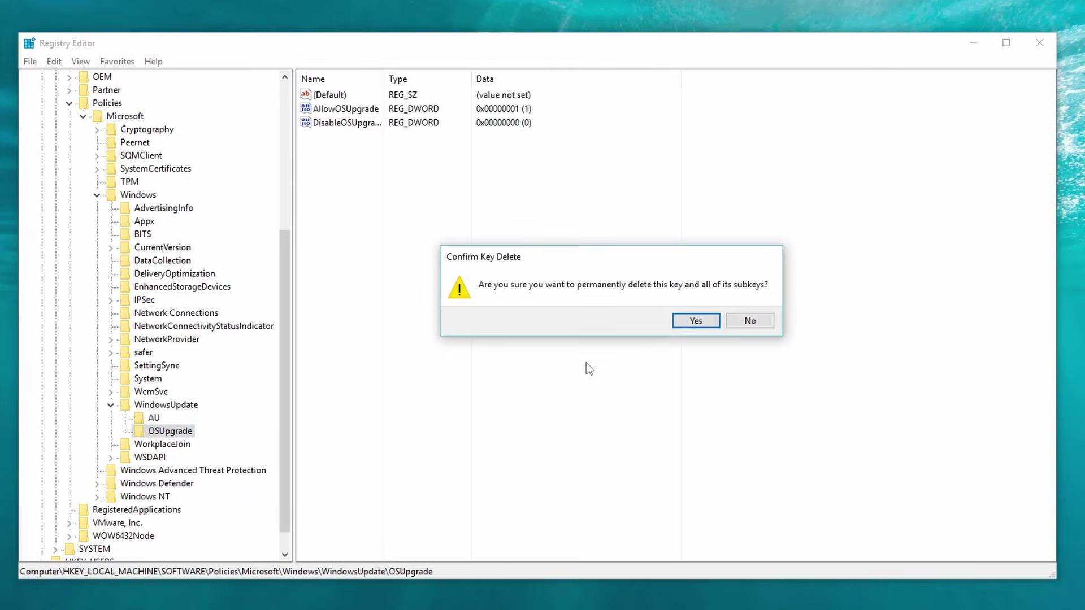
pyautogui.click(692, 322)
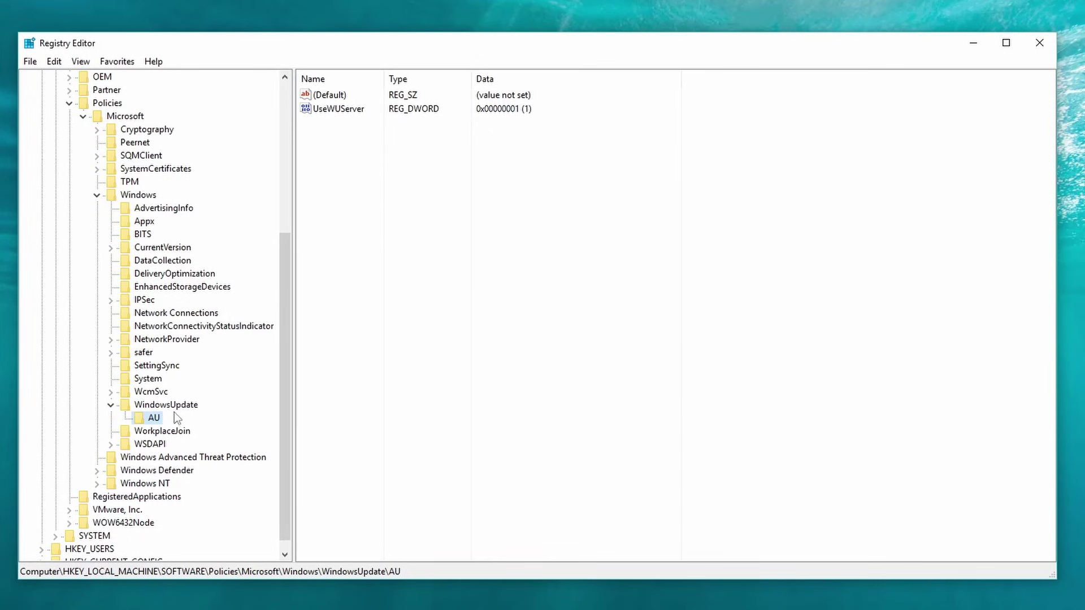
pyautogui.click(440, 111)
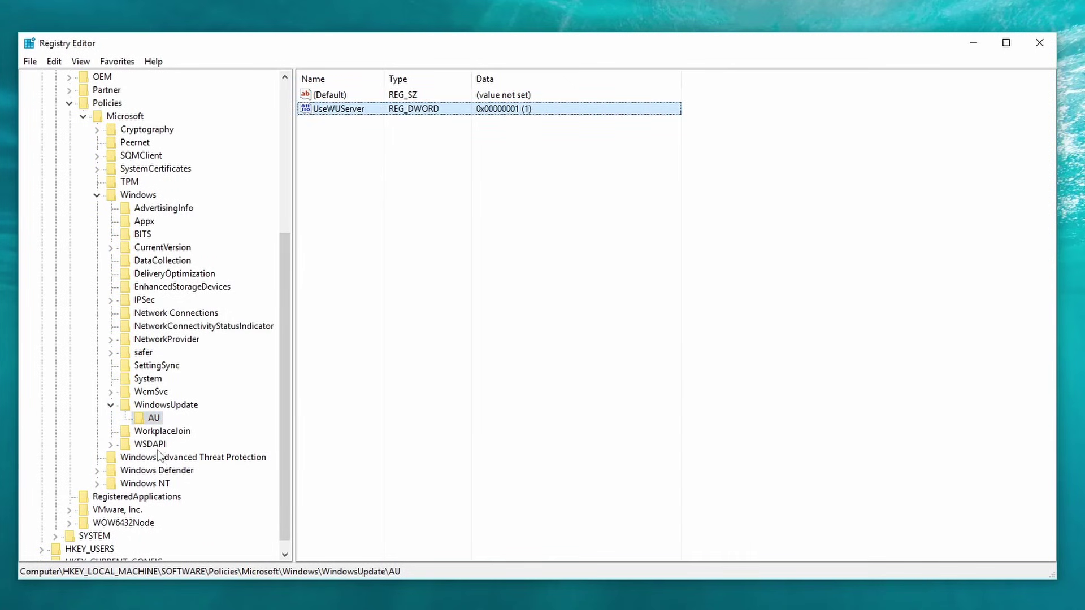
pyautogui.rightClick(146, 419)
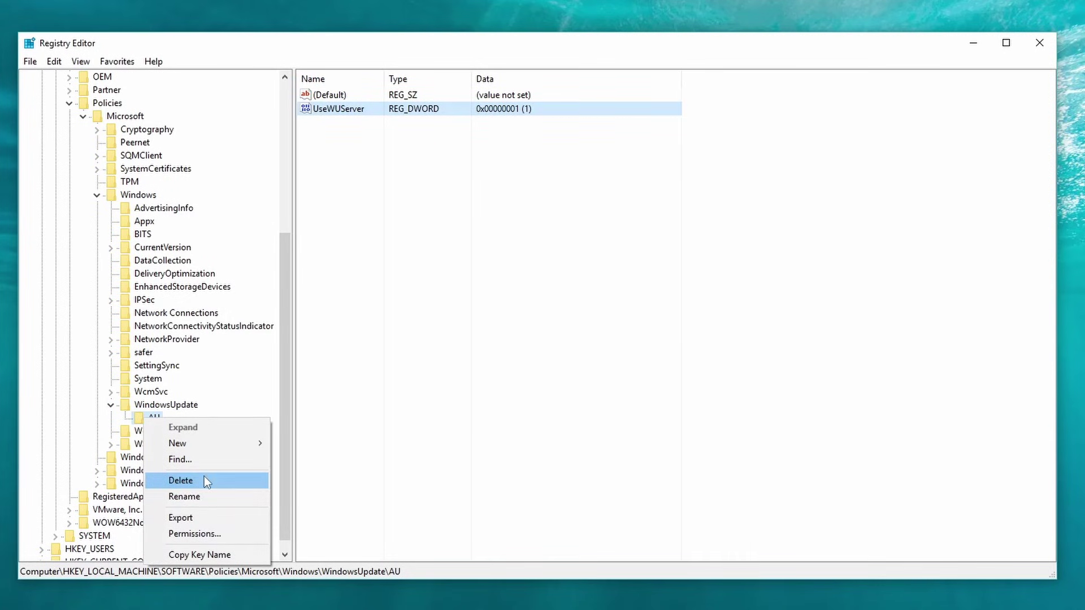
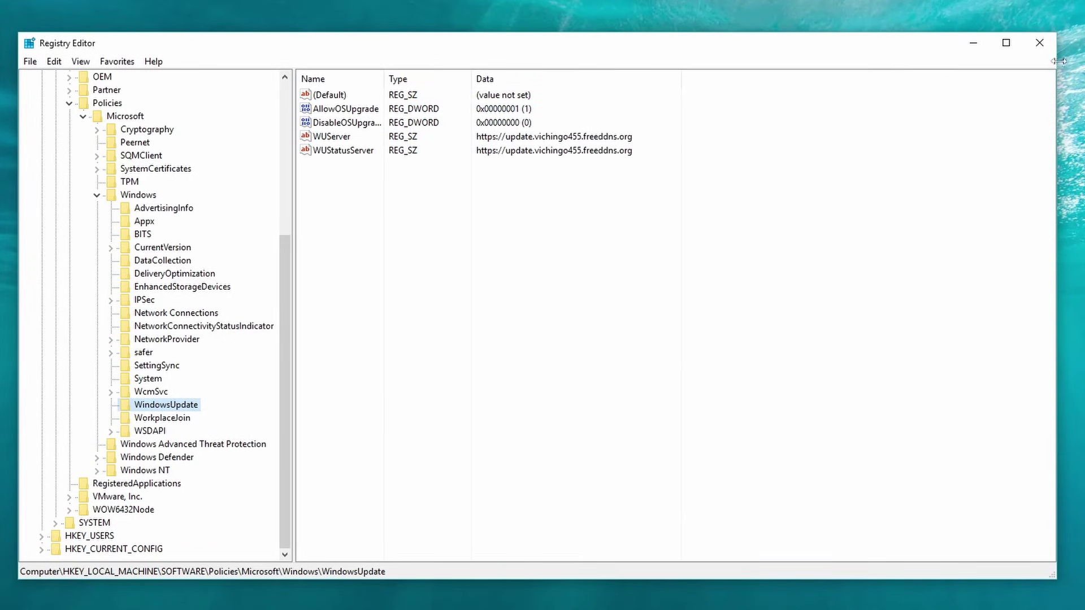
# Delete the AllowOSUpgrade, DisableOSUpgrade, WUServer and WUStatusServer values from the WindowsUpdate policy key
pyautogui.click(331, 218)
pyautogui.moveTo(332, 193); pyautogui.dragTo(324, 114)
pyautogui.rightClick(324, 114)
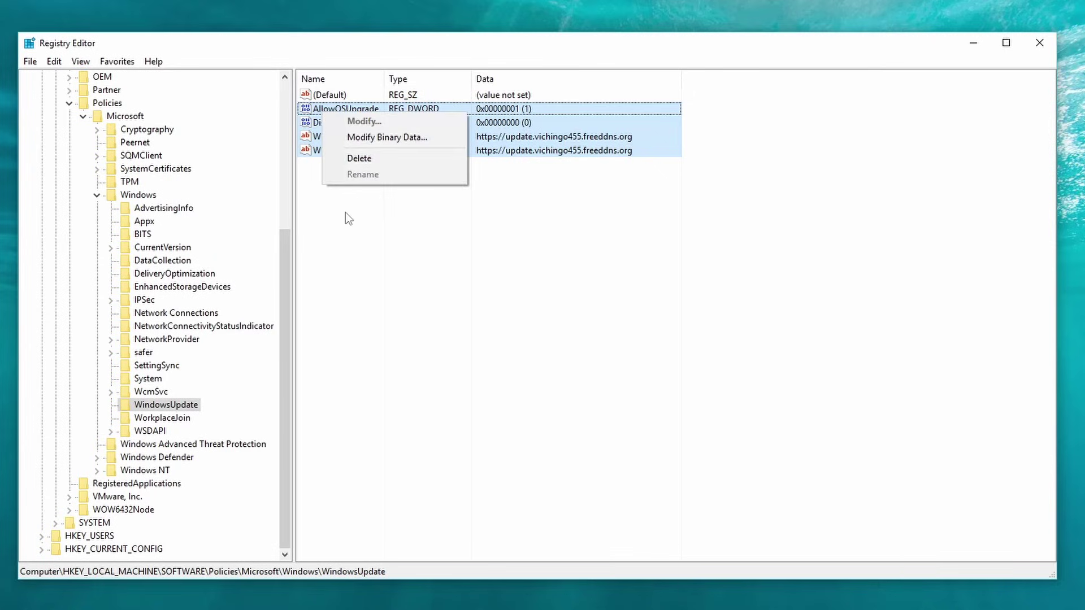
pyautogui.click(341, 161)
pyautogui.click(721, 321)
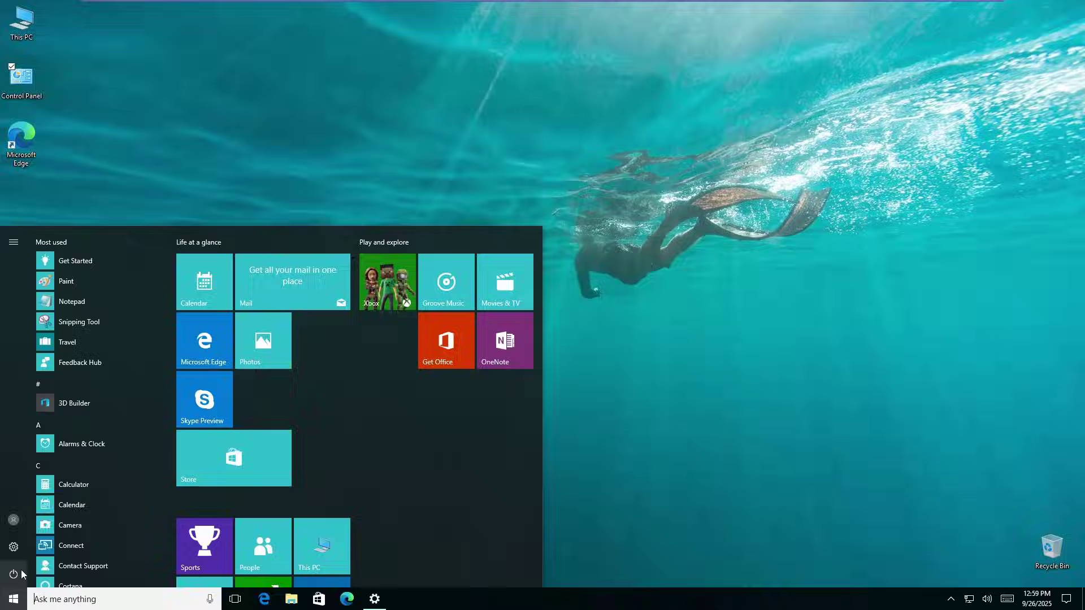
# Restart Windows from the Start menu's power options
pyautogui.click(16, 572)
pyautogui.click(25, 545)
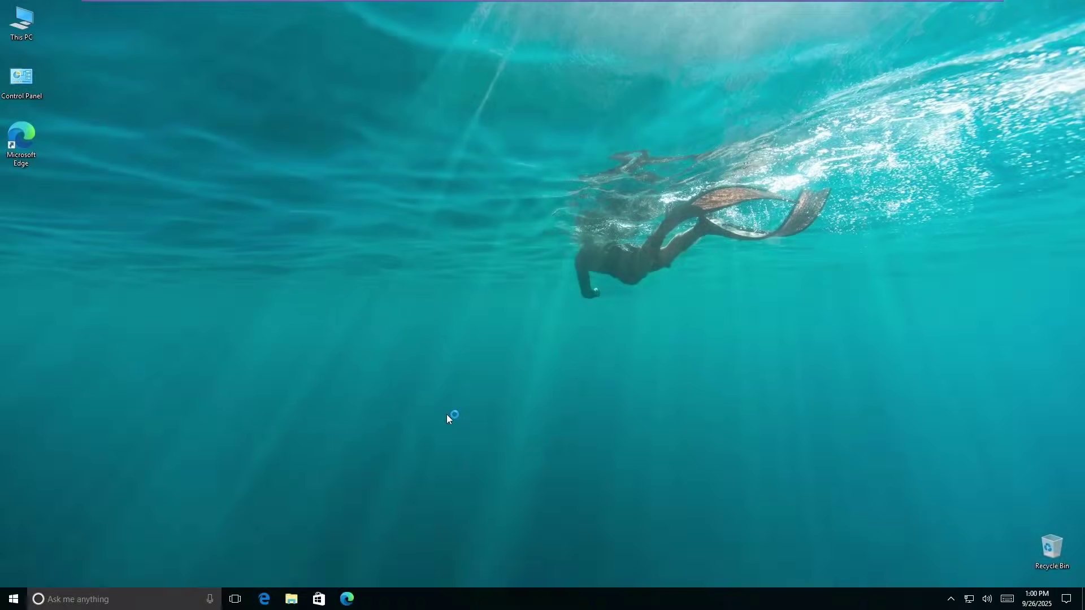
# In Settings, go to Update & security and run Check for updates
pyautogui.click(14, 599)
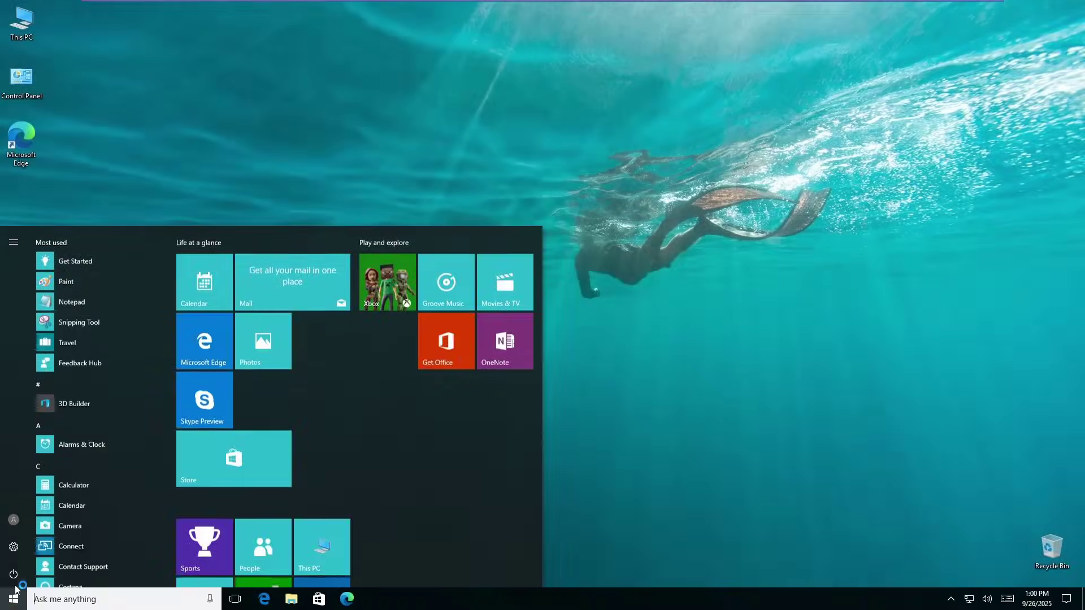
pyautogui.click(15, 545)
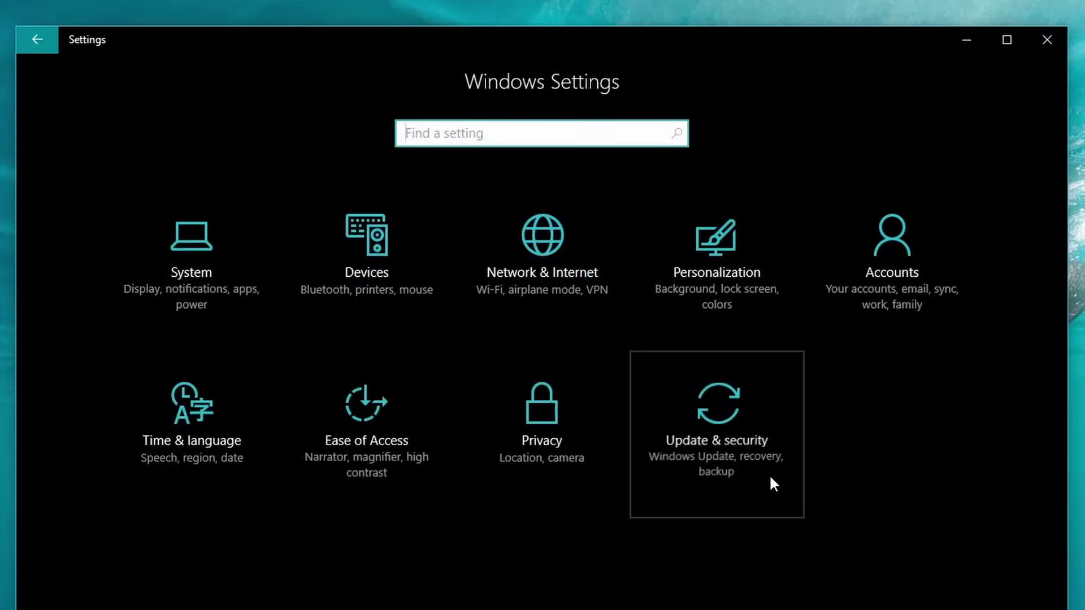
pyautogui.click(609, 333)
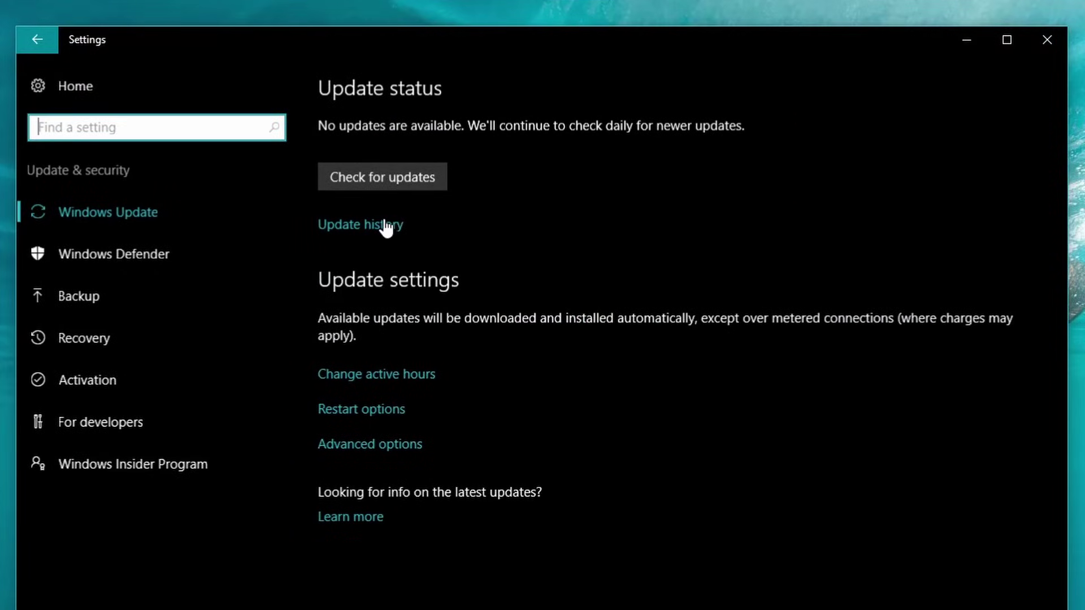
pyautogui.click(368, 139)
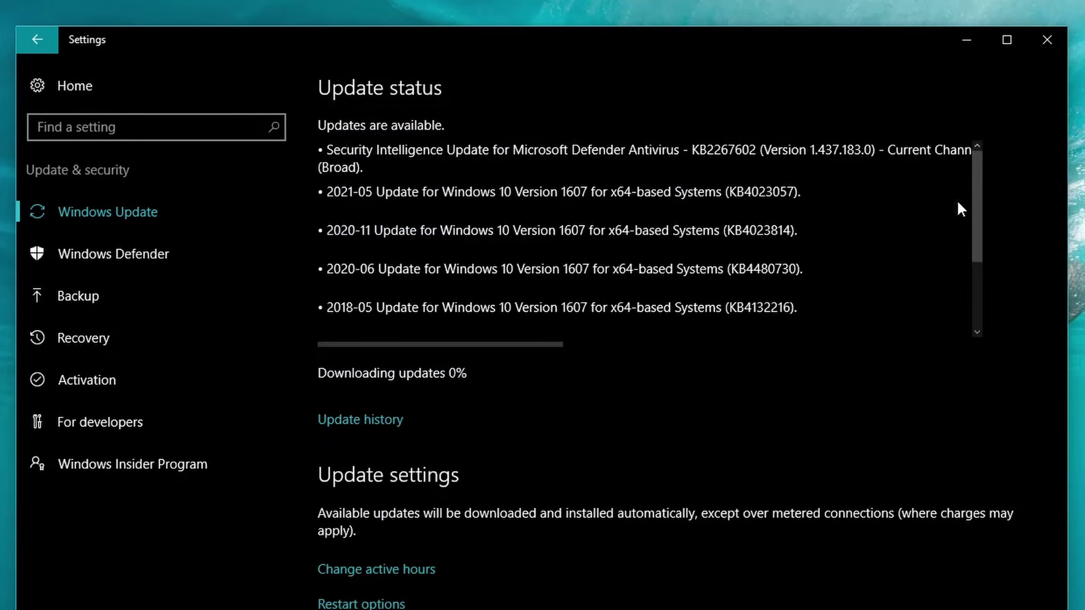
# Scroll through the five Windows 10 Version 1607 updates as they start downloading
pyautogui.scroll(-3, 955, 215)
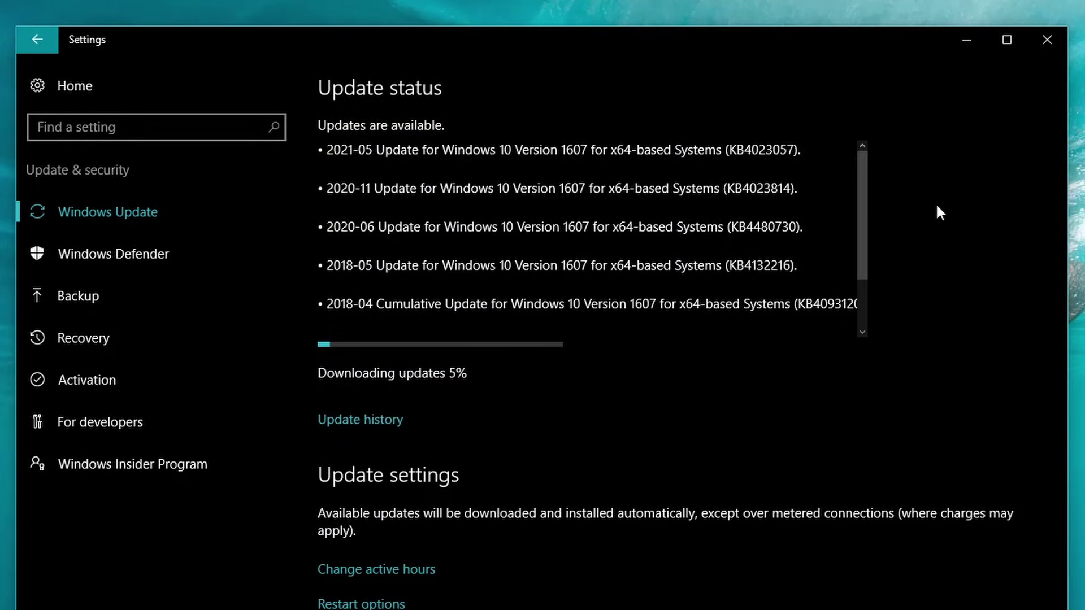
pyautogui.scroll(-3, 858, 330)
pyautogui.scroll(-3, 446, 181)
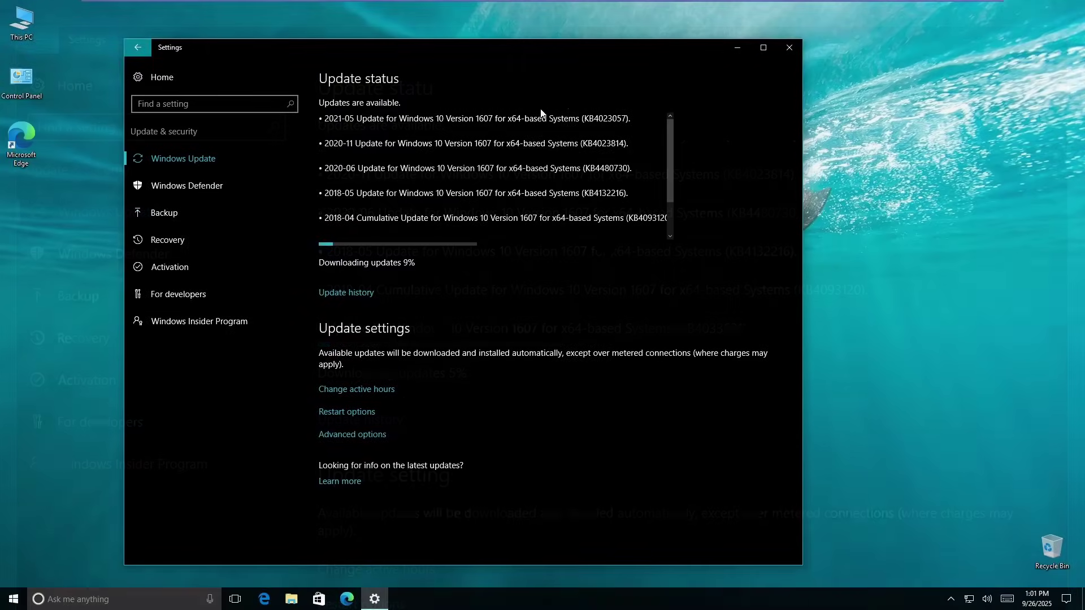
pyautogui.scroll(2, 685, 194)
pyautogui.scroll(-2, 673, 153)
pyautogui.scroll(2, 650, 142)
pyautogui.scroll(-1, 594, 172)
pyautogui.scroll(1, 499, 175)
pyautogui.scroll(-1, 499, 175)
pyautogui.scroll(1, 499, 175)
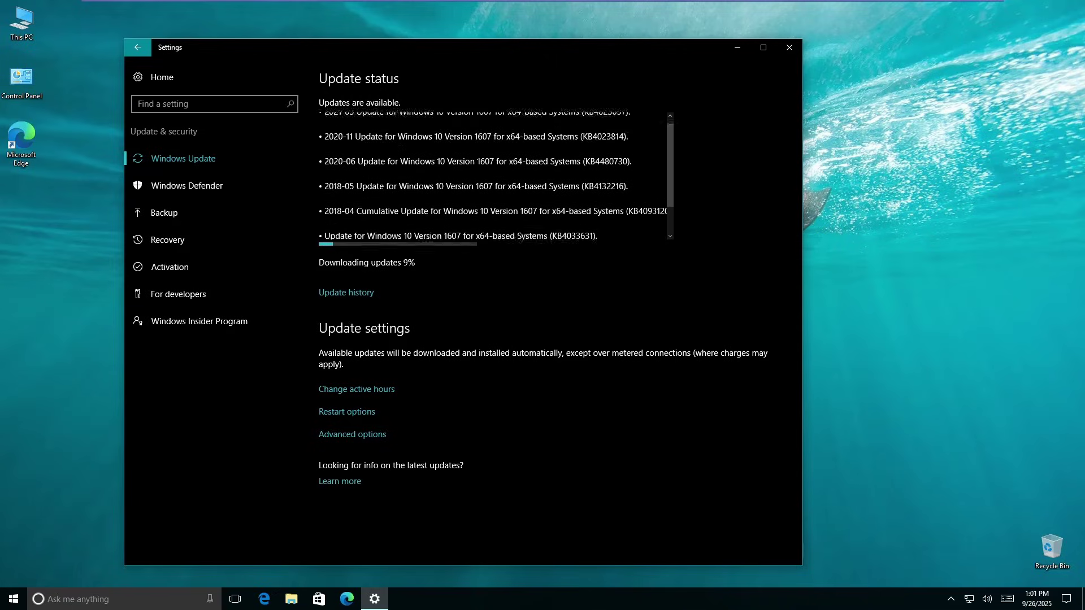
pyautogui.scroll(-1, 499, 175)
pyautogui.scroll(2, 492, 175)
# Move the Settings window aside, then minimize it while the updates keep downloading
pyautogui.moveTo(575, 49); pyautogui.dragTo(626, 44)
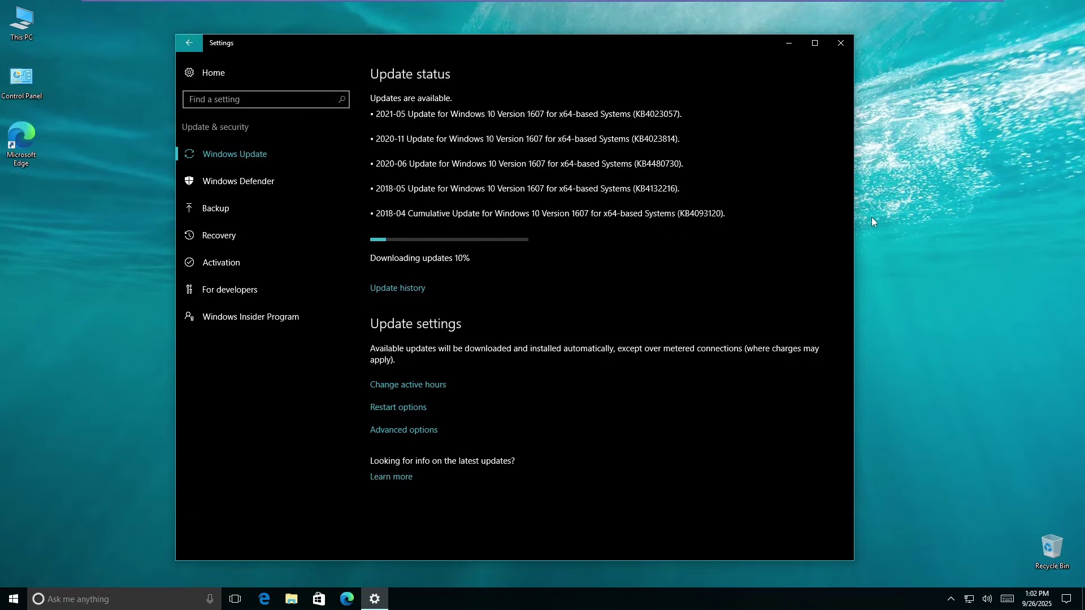
pyautogui.click(787, 55)
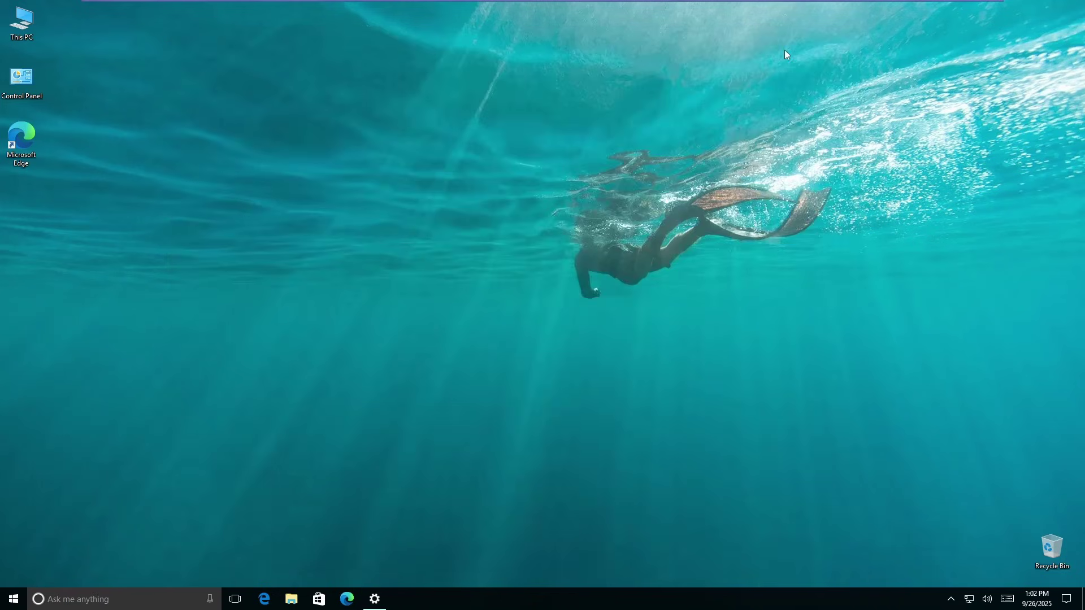